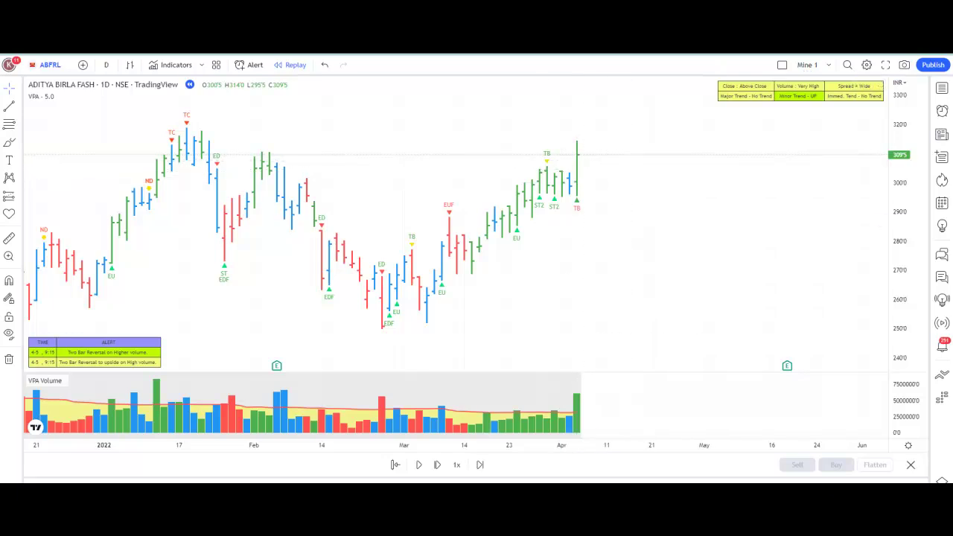
Advance the ABFRL daily bar replay three bars past the two-bar reversal, up to 8 April 2022.
{"action": "left_click", "coordinate": [437, 465]}
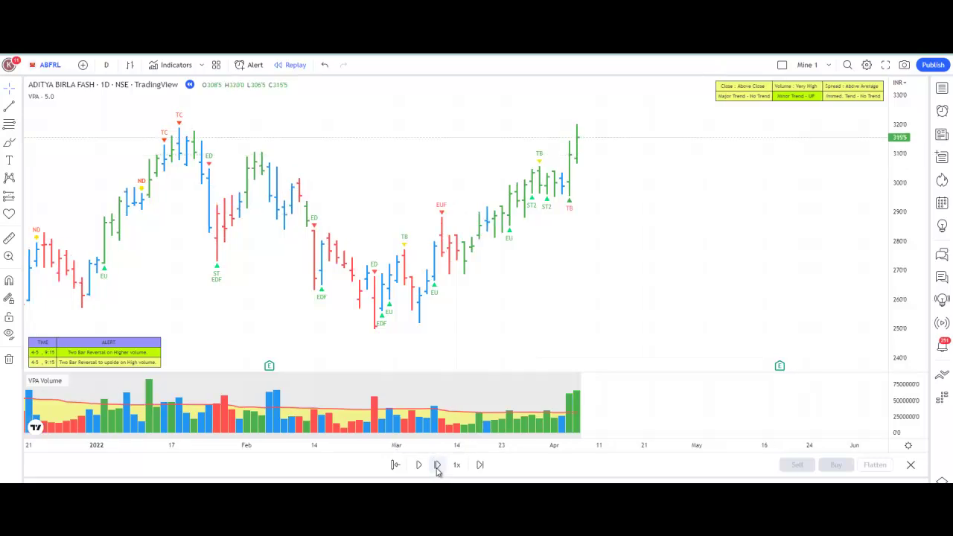
{"action": "left_click", "coordinate": [438, 464]}
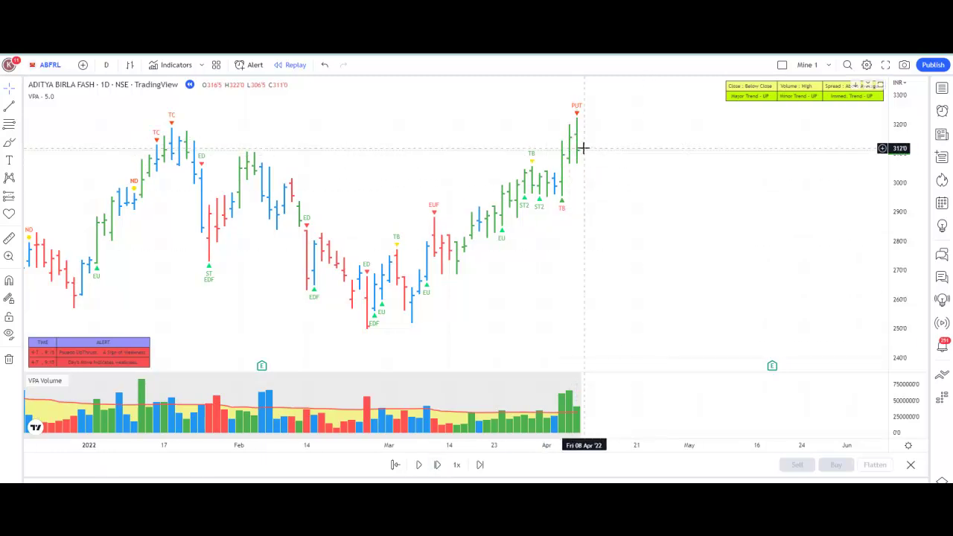
{"action": "left_click", "coordinate": [438, 464]}
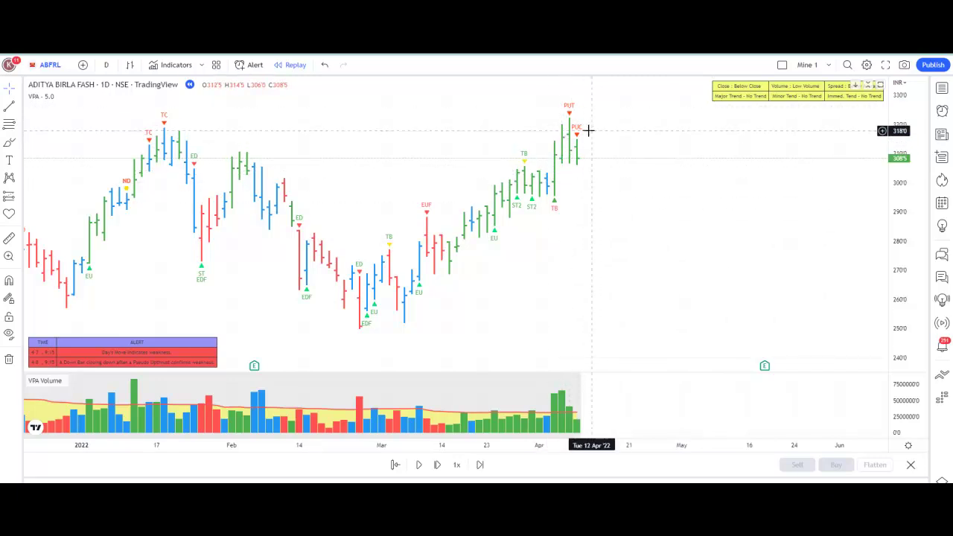
Step the replay forward bar by bar through the mid-April decline to the 26 April 2022 bar.
{"action": "left_click", "coordinate": [438, 464]}
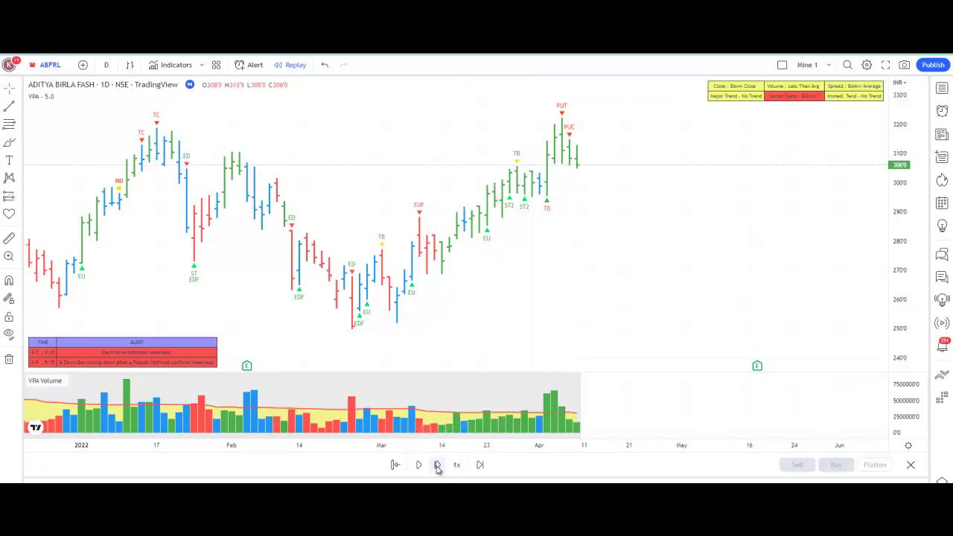
{"action": "left_click", "coordinate": [438, 465]}
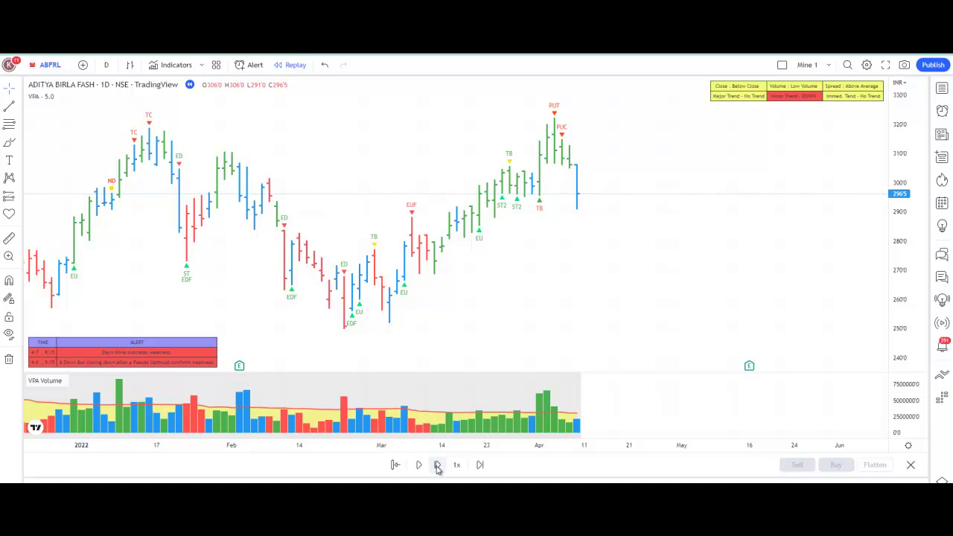
{"action": "left_click", "coordinate": [438, 465]}
{"action": "left_click", "coordinate": [437, 464]}
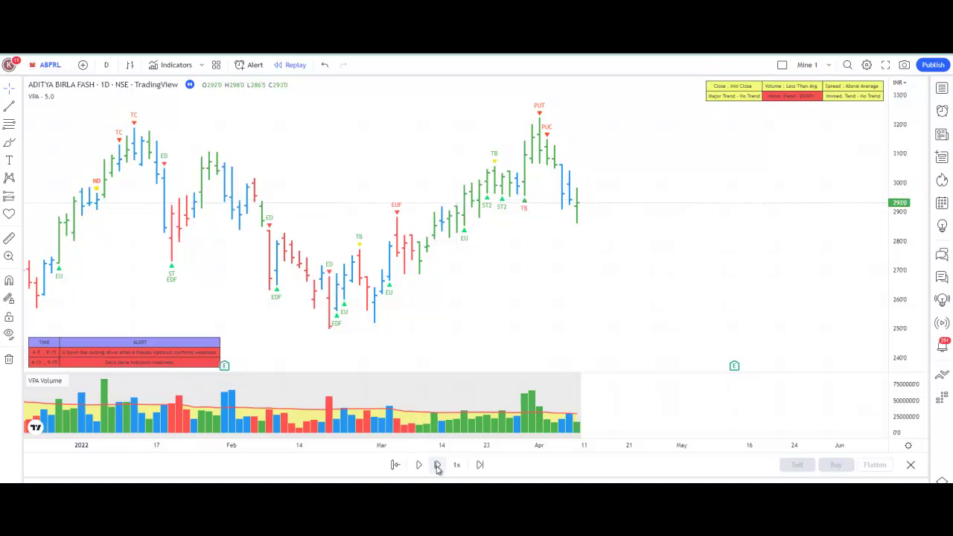
{"action": "left_click", "coordinate": [437, 465]}
{"action": "left_click", "coordinate": [438, 464]}
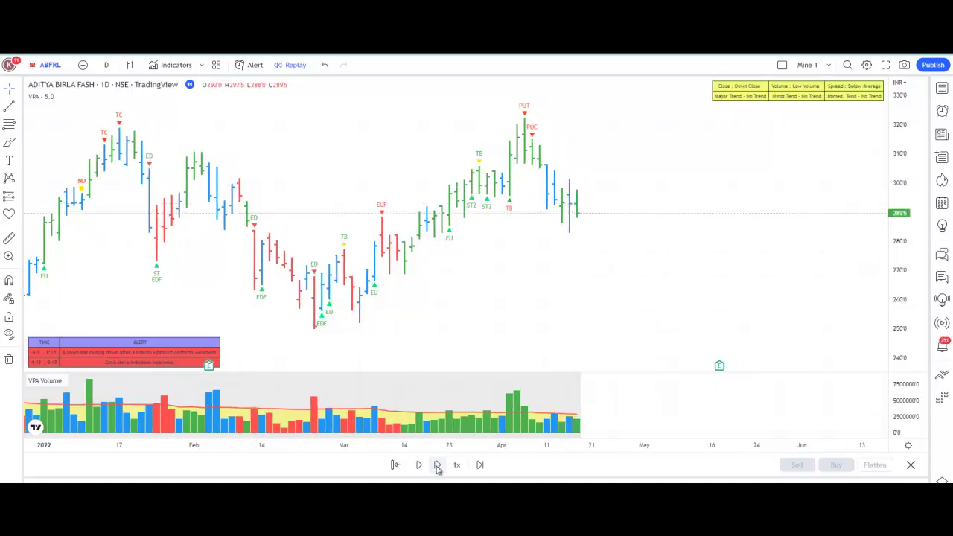
{"action": "left_click", "coordinate": [438, 465]}
{"action": "left_click", "coordinate": [438, 465]}
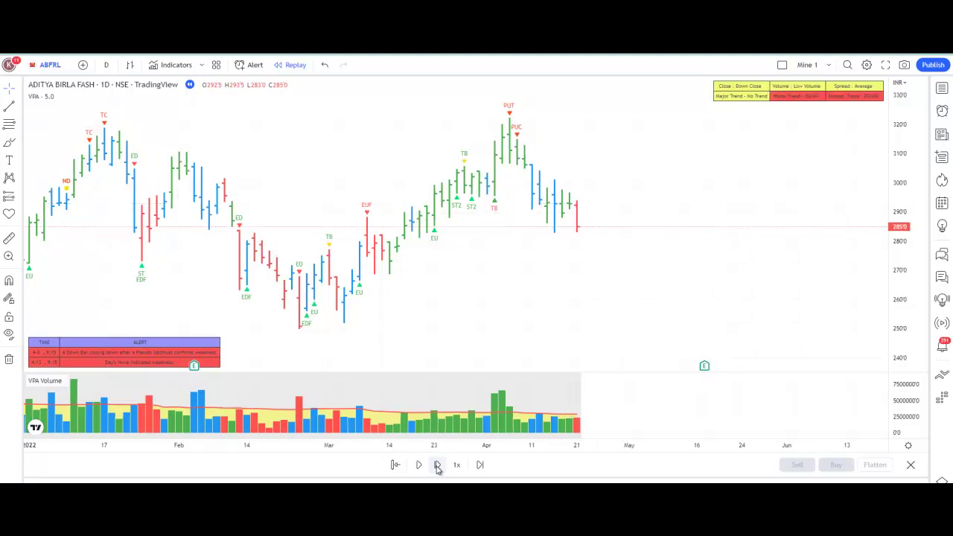
{"action": "left_click", "coordinate": [438, 465]}
{"action": "left_click", "coordinate": [438, 464]}
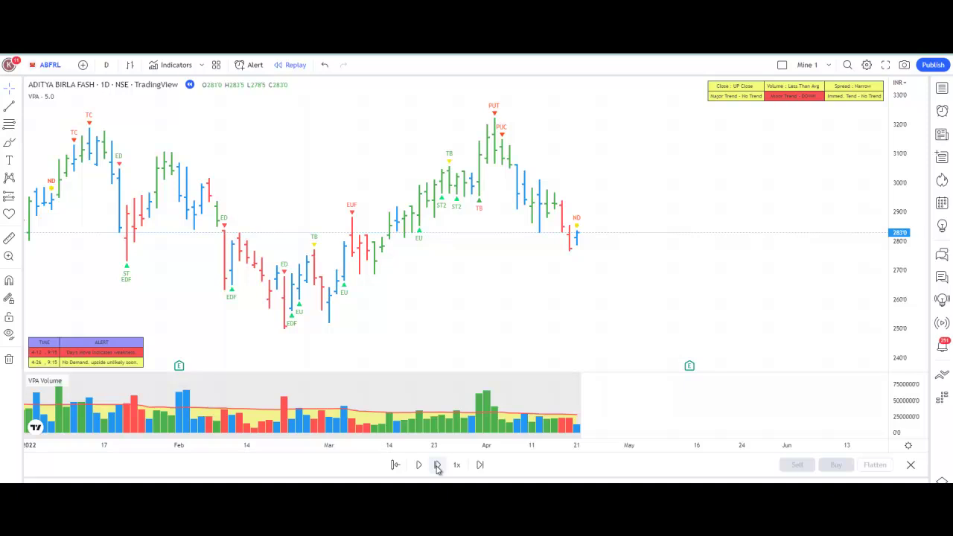
Advance the replay four more daily bars to 2 May 2022.
{"action": "left_click", "coordinate": [438, 464]}
{"action": "left_click", "coordinate": [437, 464]}
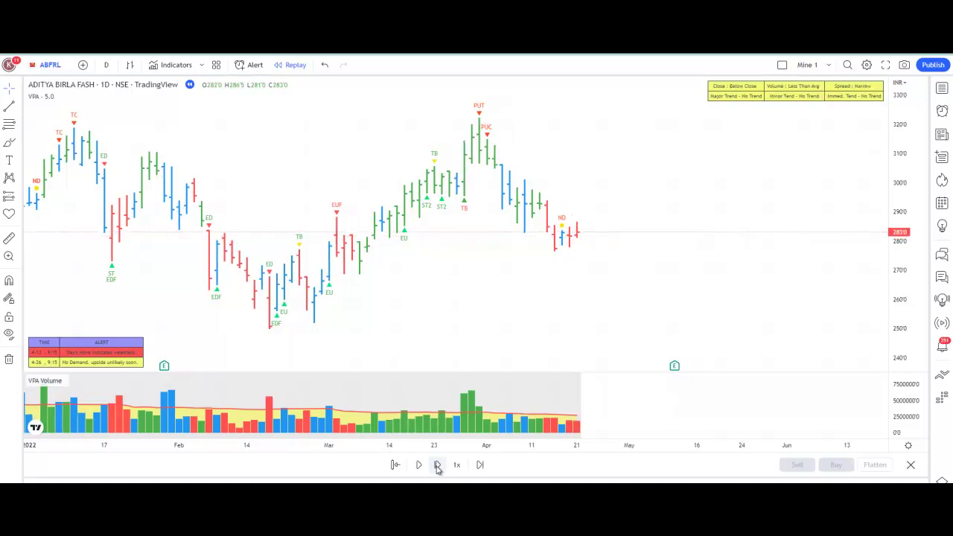
{"action": "left_click", "coordinate": [438, 464]}
{"action": "left_click", "coordinate": [437, 464]}
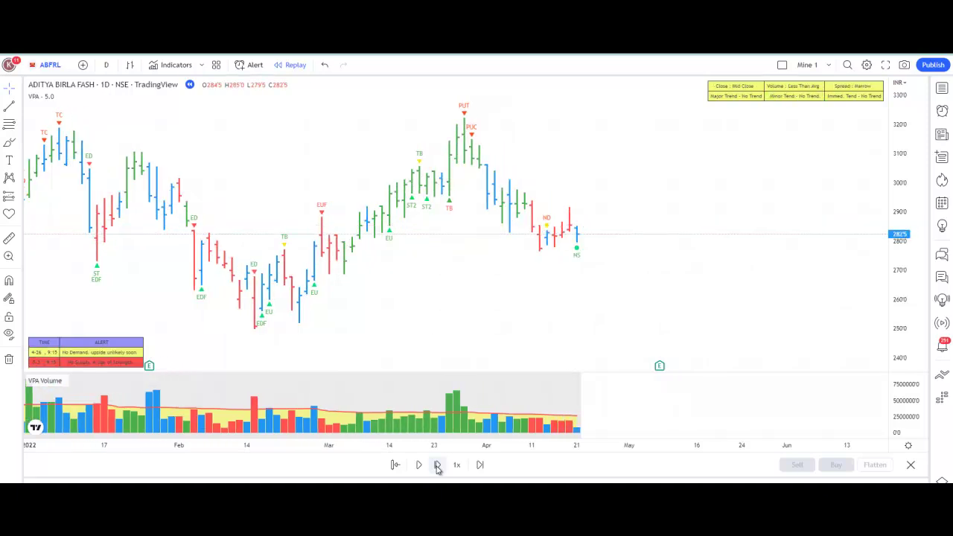
Step the replay forward through the early-May sell-off to the 11 May 2022 bar.
{"action": "left_click", "coordinate": [437, 465]}
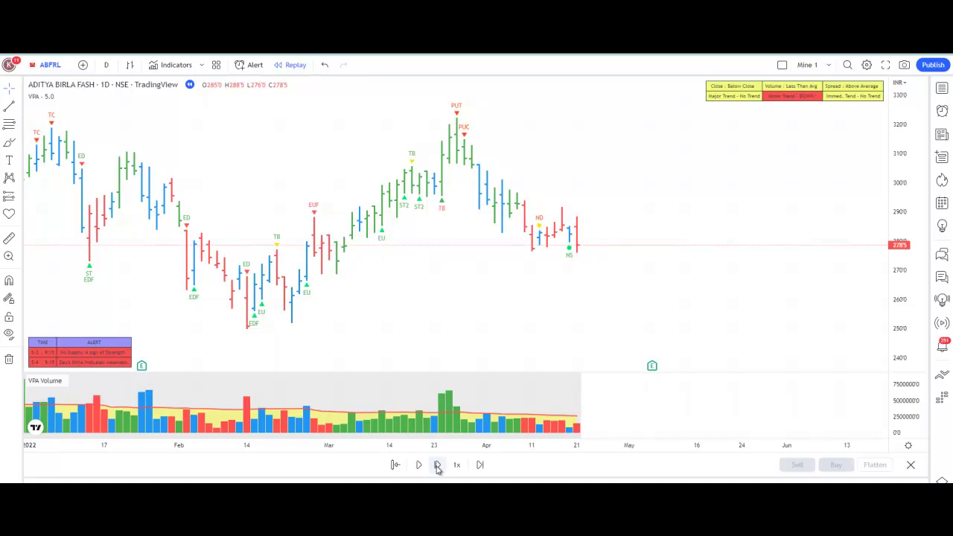
{"action": "left_click", "coordinate": [437, 465]}
{"action": "left_click", "coordinate": [438, 465]}
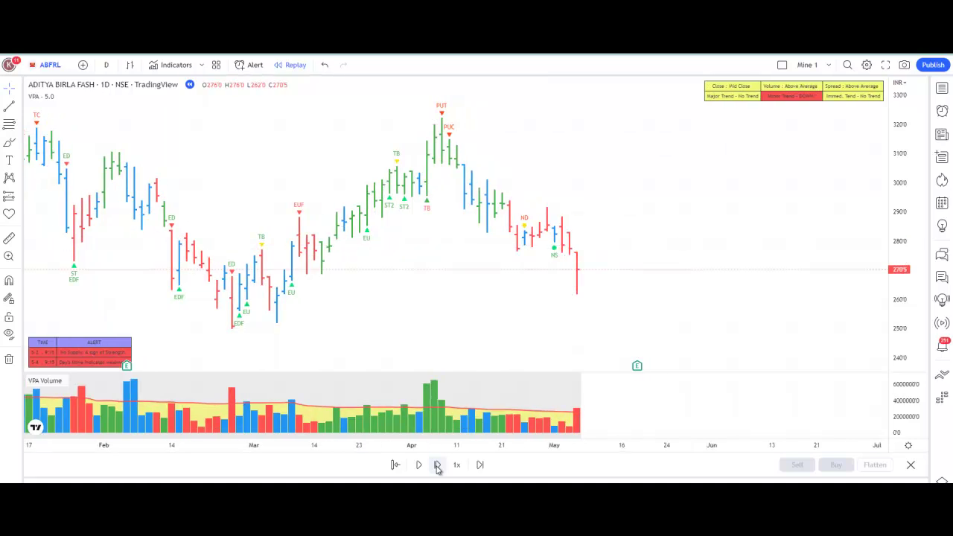
{"action": "left_click", "coordinate": [438, 464]}
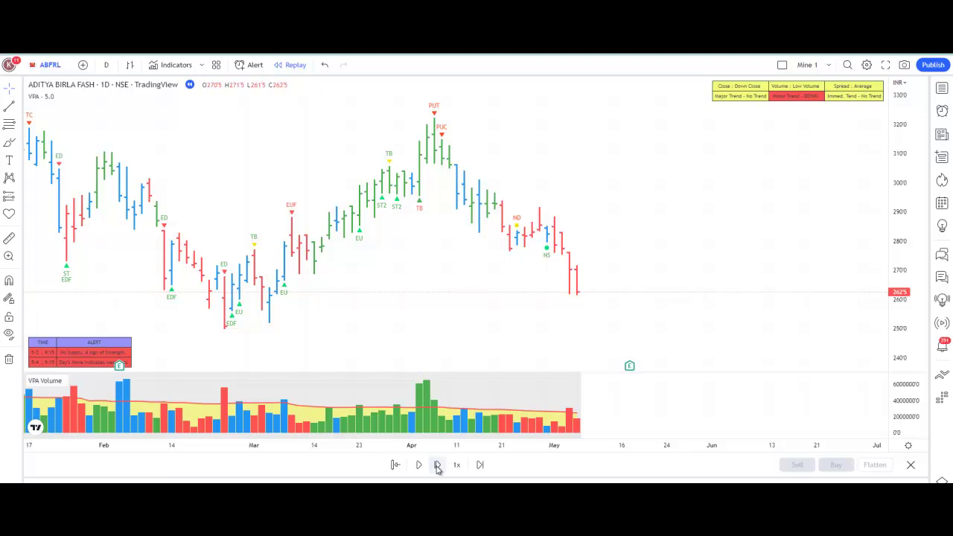
{"action": "left_click", "coordinate": [437, 464]}
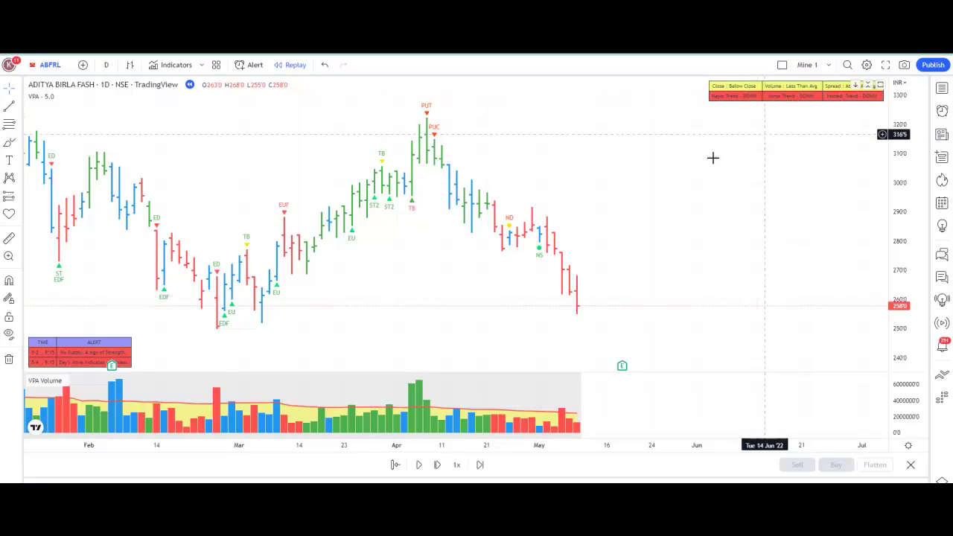
{"action": "left_click_drag", "start_coordinate": [603, 231], "coordinate": [587, 206]}
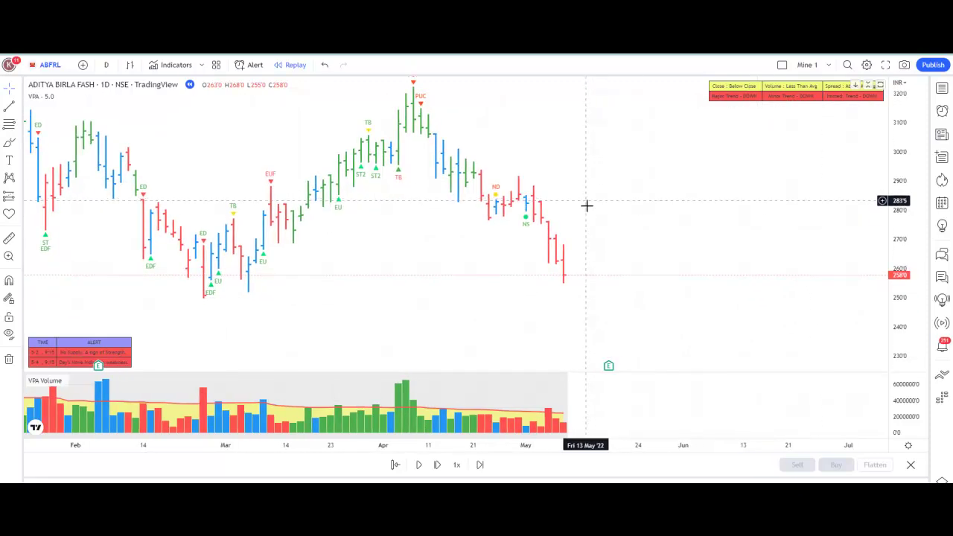
{"action": "left_click", "coordinate": [437, 466]}
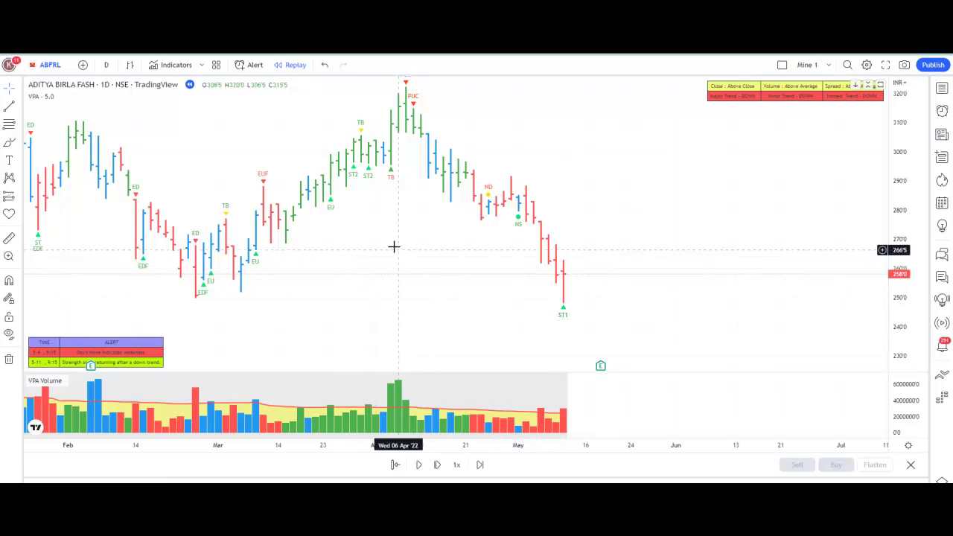
Draw a nearly horizontal trend line under the 11 May low, from 5 May at about 248.5 to 27 June at about 249.5.
{"action": "left_click_drag", "start_coordinate": [421, 278], "coordinate": [383, 265]}
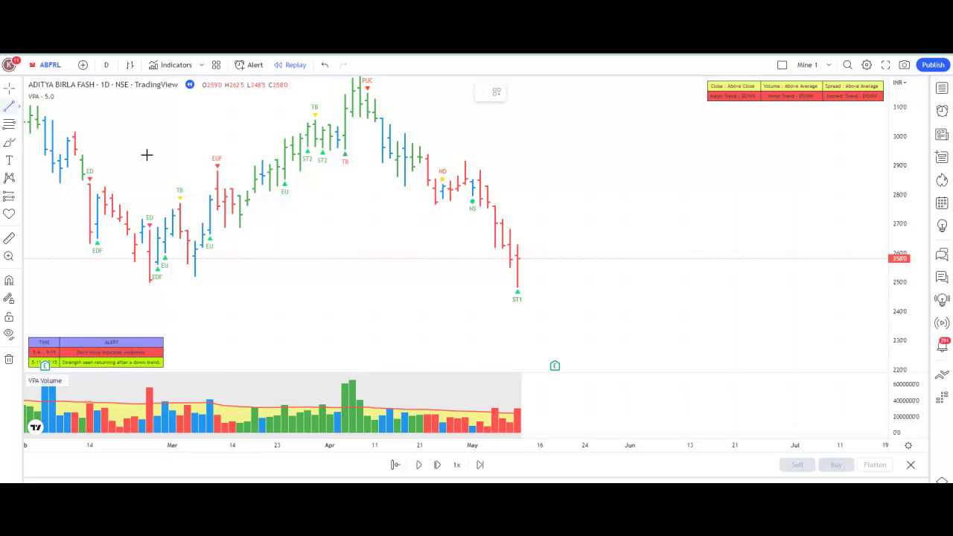
{"action": "left_click", "coordinate": [489, 286]}
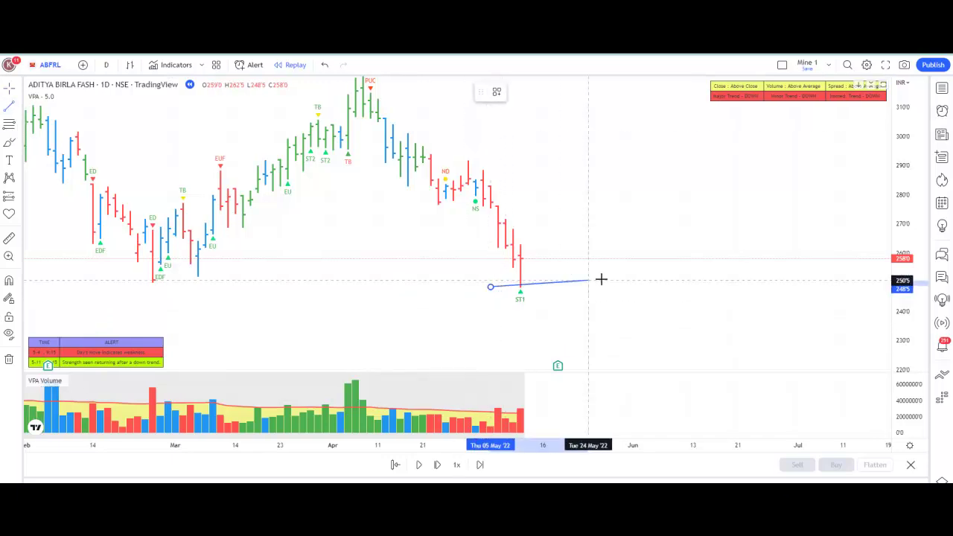
{"action": "left_click", "coordinate": [771, 283]}
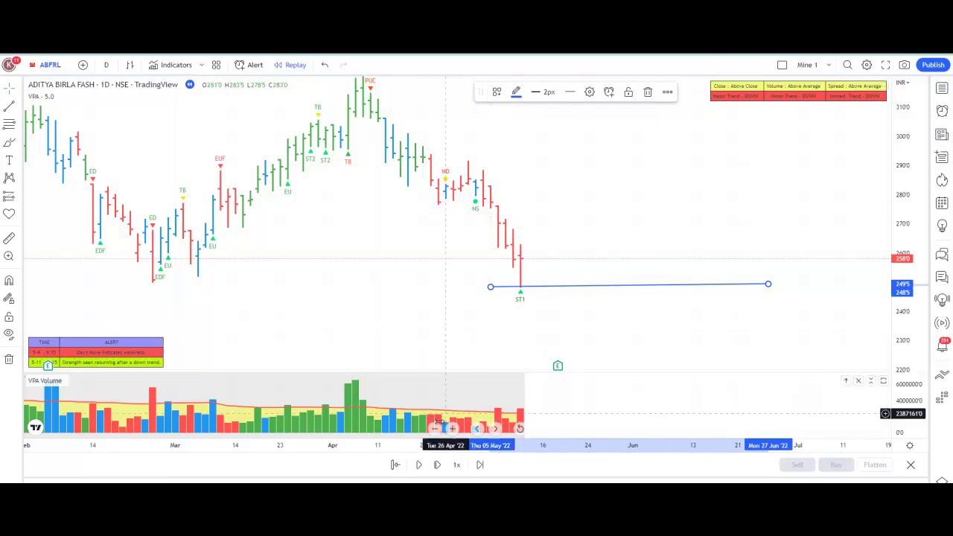
Advance the replay five daily bars through the rebound from the trend line, up to 18 May 2022.
{"action": "left_click", "coordinate": [438, 466]}
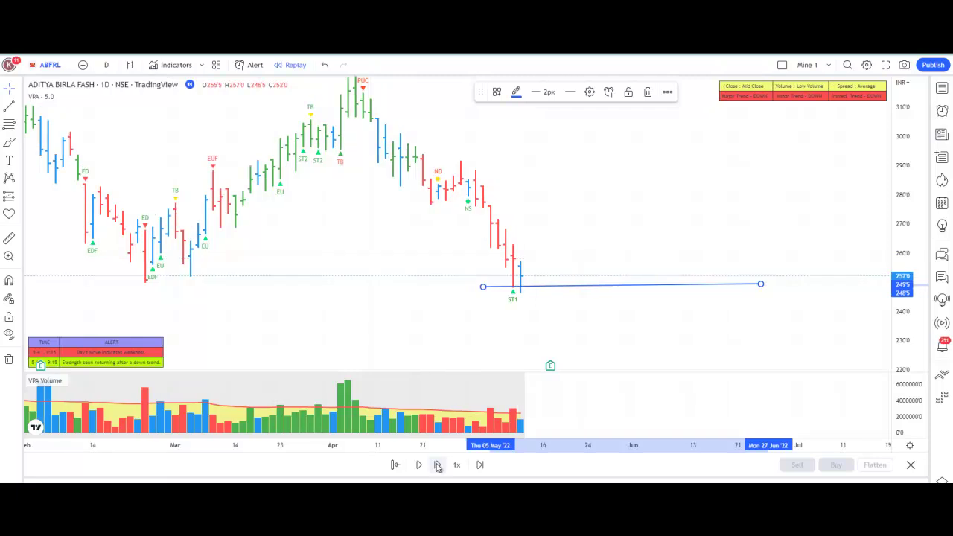
{"action": "left_click", "coordinate": [437, 467]}
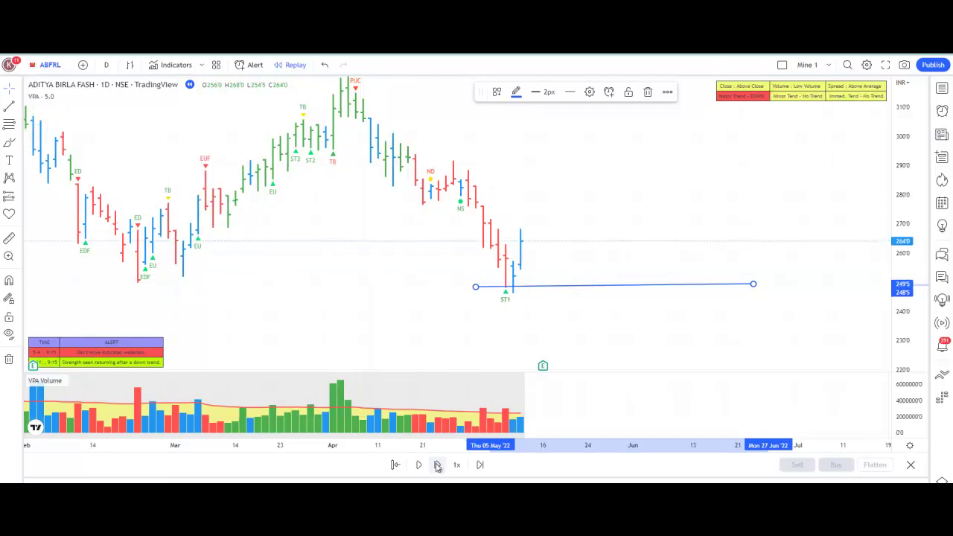
{"action": "left_click", "coordinate": [438, 466]}
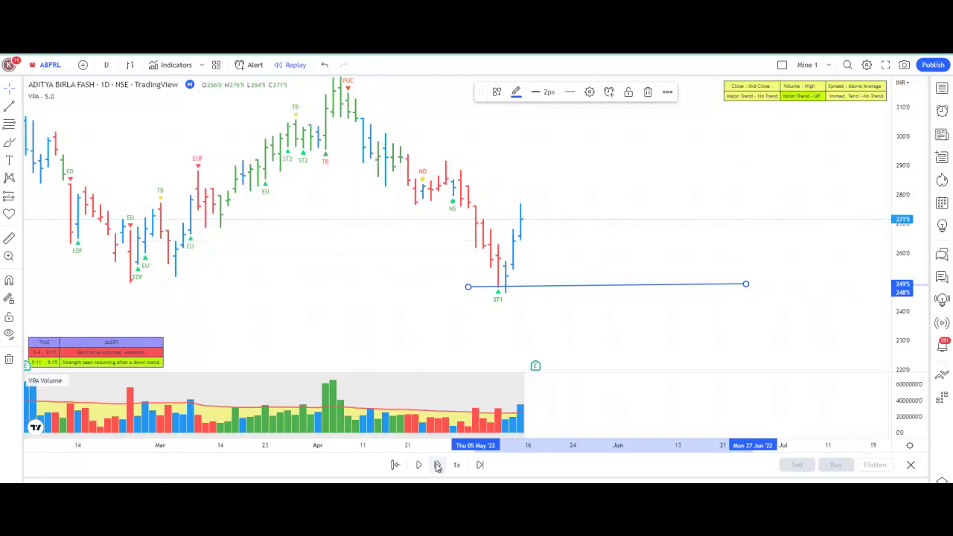
{"action": "left_click", "coordinate": [438, 466]}
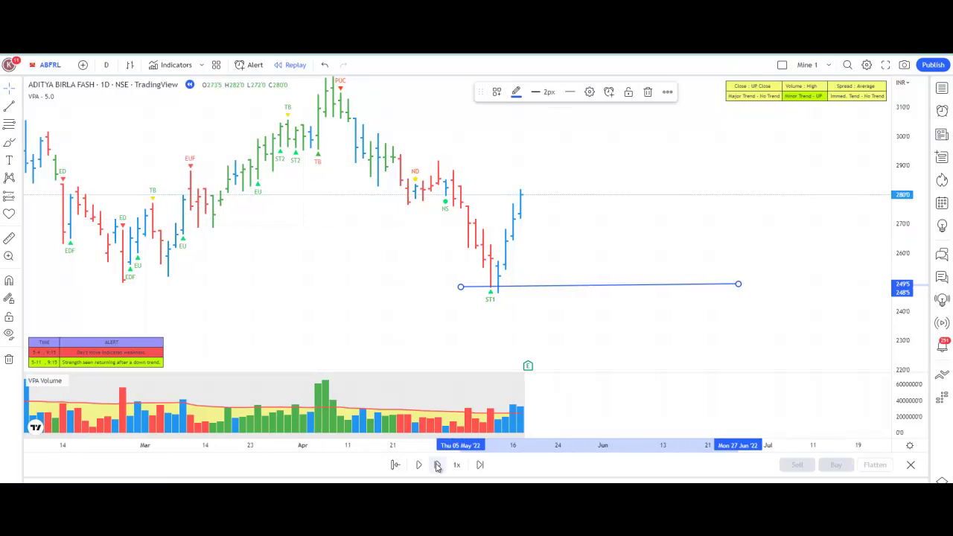
{"action": "left_click", "coordinate": [438, 466]}
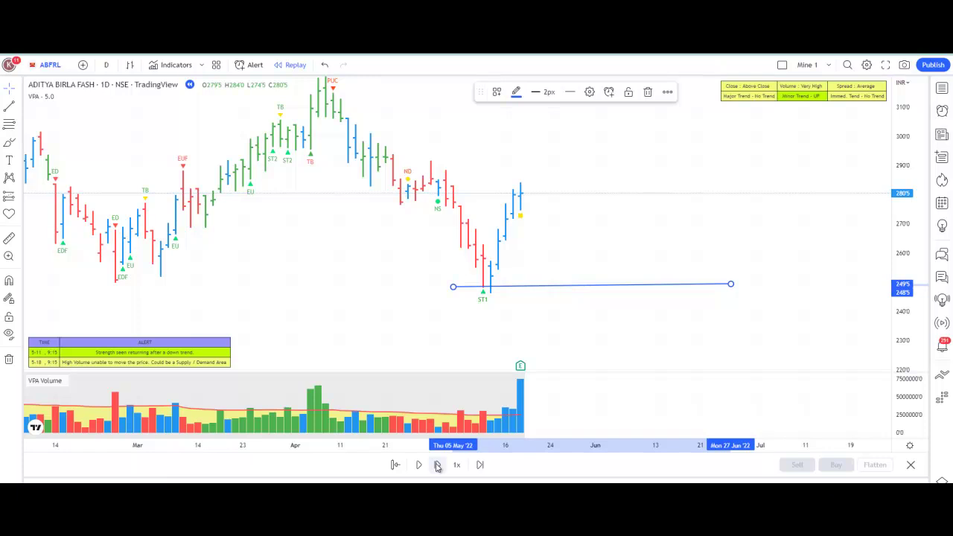
Step the replay forward through the pullback toward the trend line, up to the 27 May 2022 bar.
{"action": "left_click", "coordinate": [438, 465]}
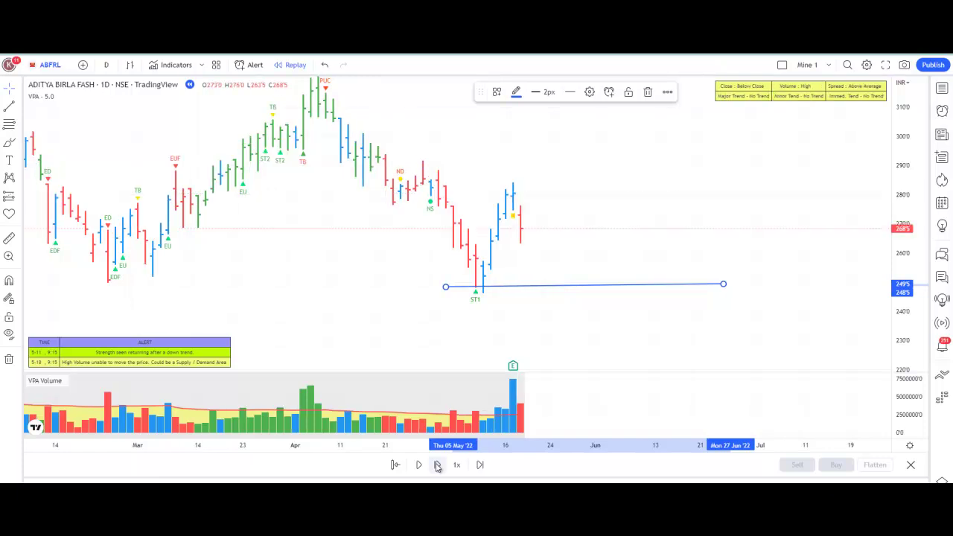
{"action": "left_click", "coordinate": [437, 465]}
{"action": "left_click", "coordinate": [437, 466]}
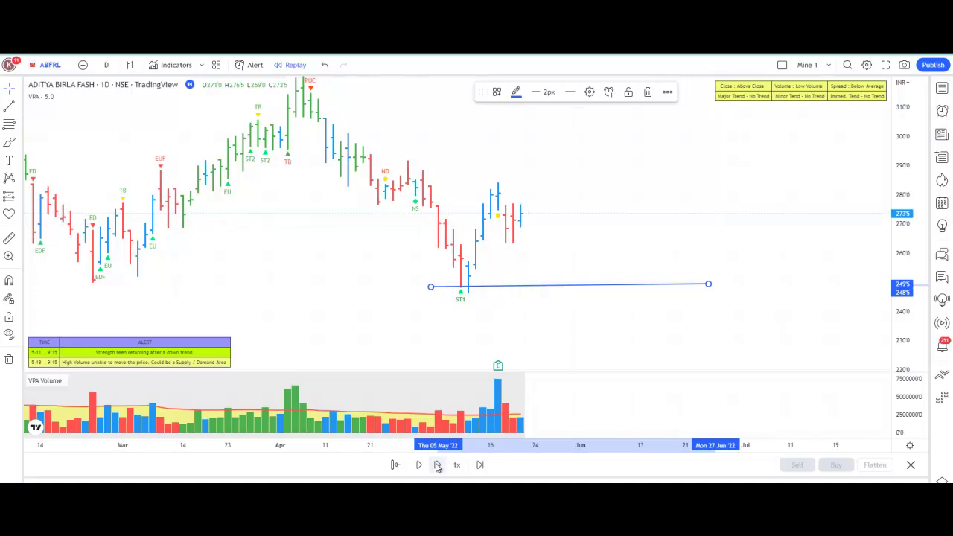
{"action": "left_click", "coordinate": [437, 466]}
{"action": "left_click", "coordinate": [437, 465]}
{"action": "left_click", "coordinate": [437, 465]}
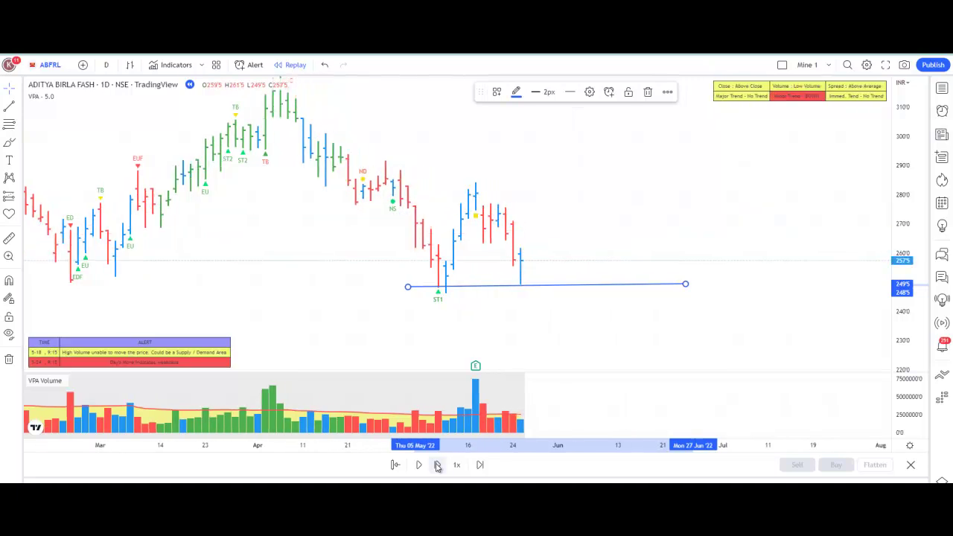
{"action": "left_click", "coordinate": [437, 465]}
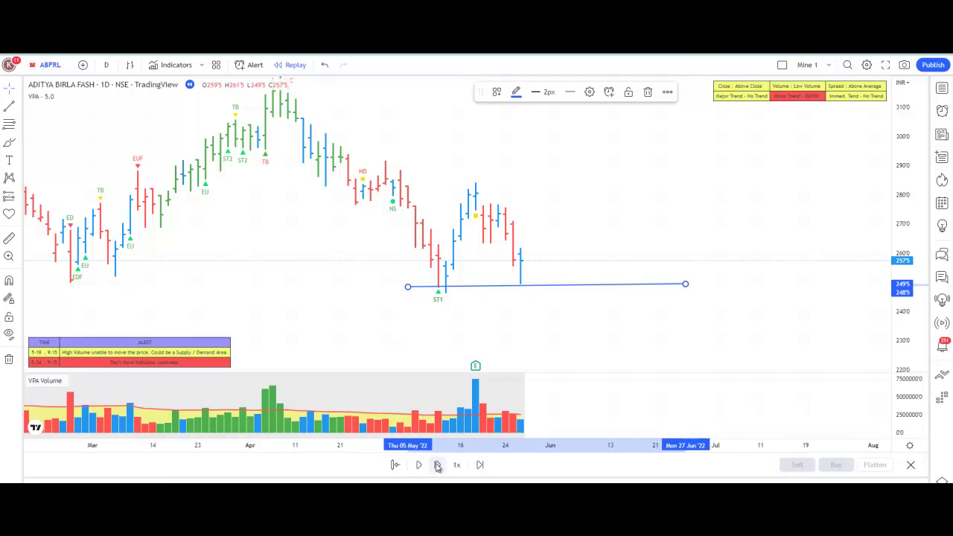
{"action": "left_click", "coordinate": [437, 466]}
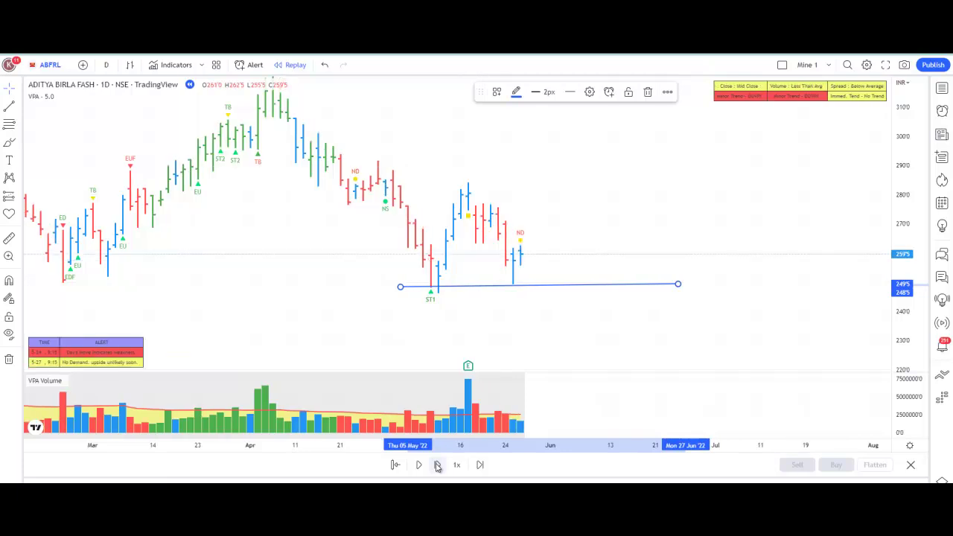
Advance the replay ten more daily bars to 10 June 2022.
{"action": "left_click", "coordinate": [437, 466]}
{"action": "left_click", "coordinate": [437, 466]}
{"action": "left_click", "coordinate": [437, 466]}
{"action": "left_click", "coordinate": [437, 465]}
{"action": "left_click", "coordinate": [437, 465]}
{"action": "left_click", "coordinate": [437, 466]}
{"action": "left_click", "coordinate": [437, 465]}
{"action": "left_click", "coordinate": [437, 466]}
{"action": "left_click", "coordinate": [437, 465]}
{"action": "left_click", "coordinate": [438, 465]}
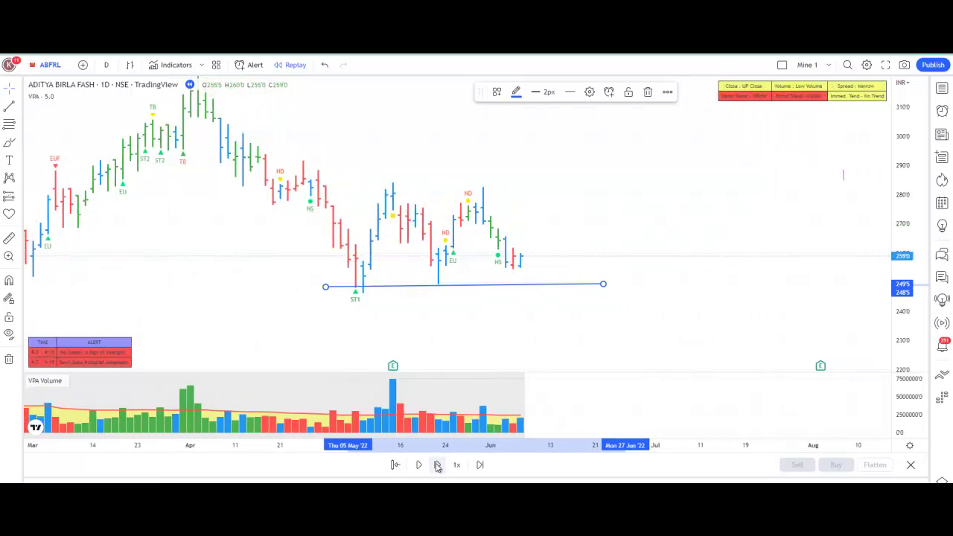
Step the replay forward five daily bars through the move around the drawn support line, up to 17 June 2022.
{"action": "left_click", "coordinate": [437, 465]}
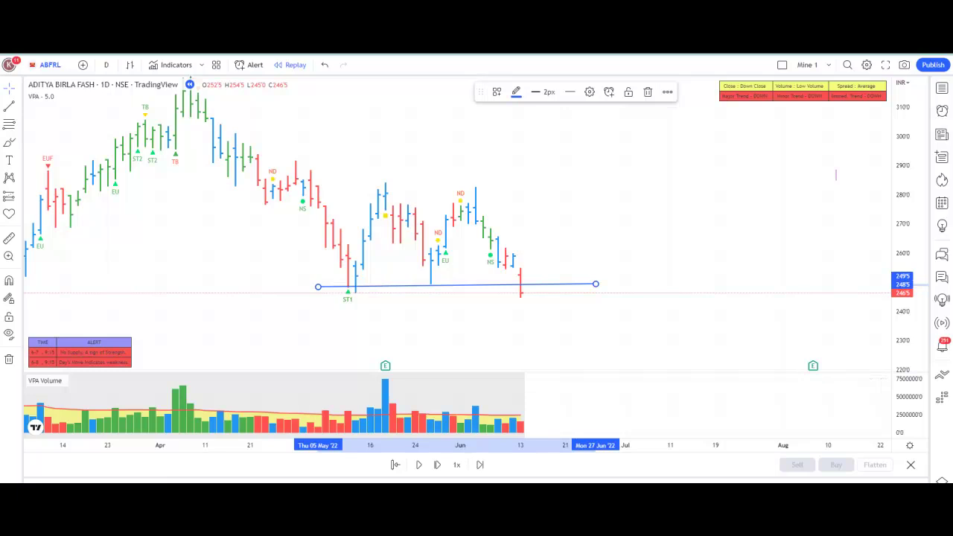
{"action": "left_click", "coordinate": [436, 465]}
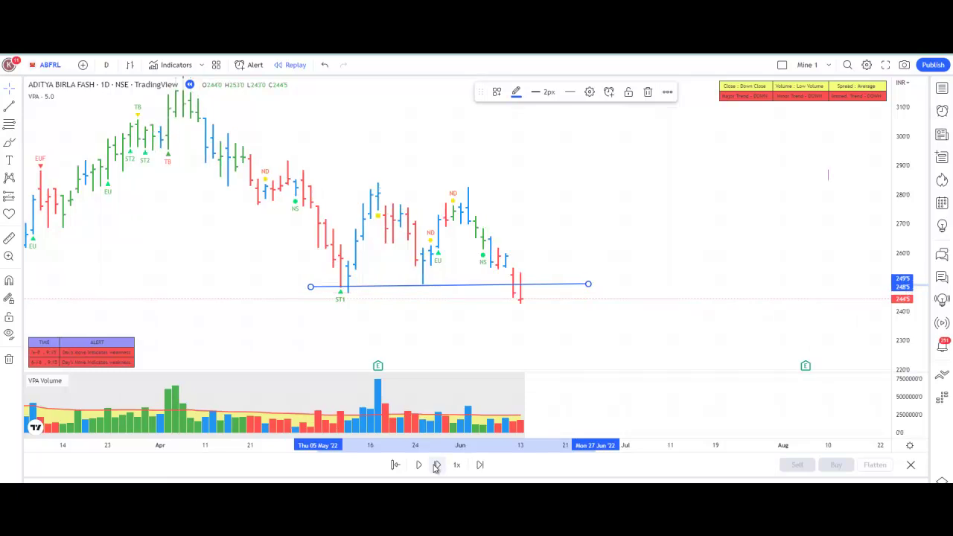
{"action": "left_click", "coordinate": [436, 465]}
{"action": "left_click", "coordinate": [437, 465]}
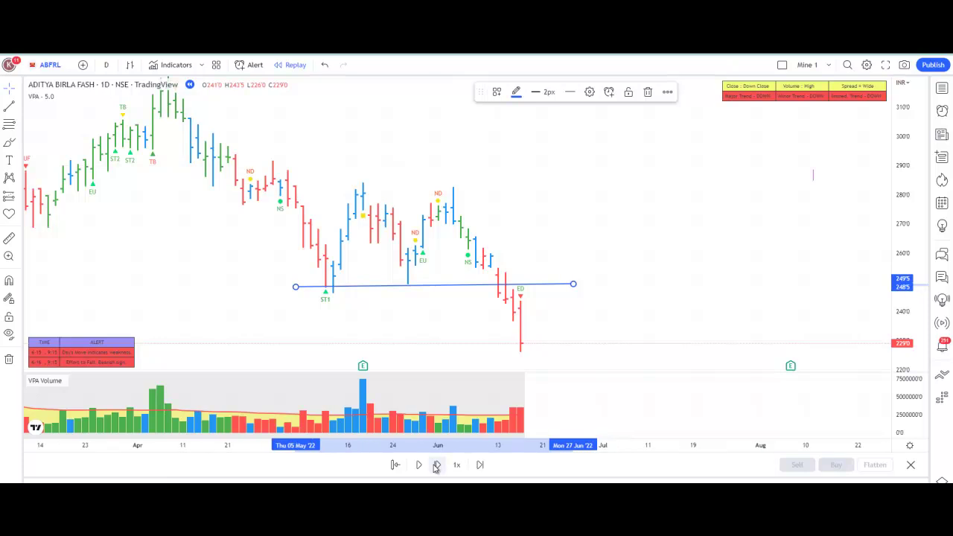
{"action": "left_click", "coordinate": [436, 466]}
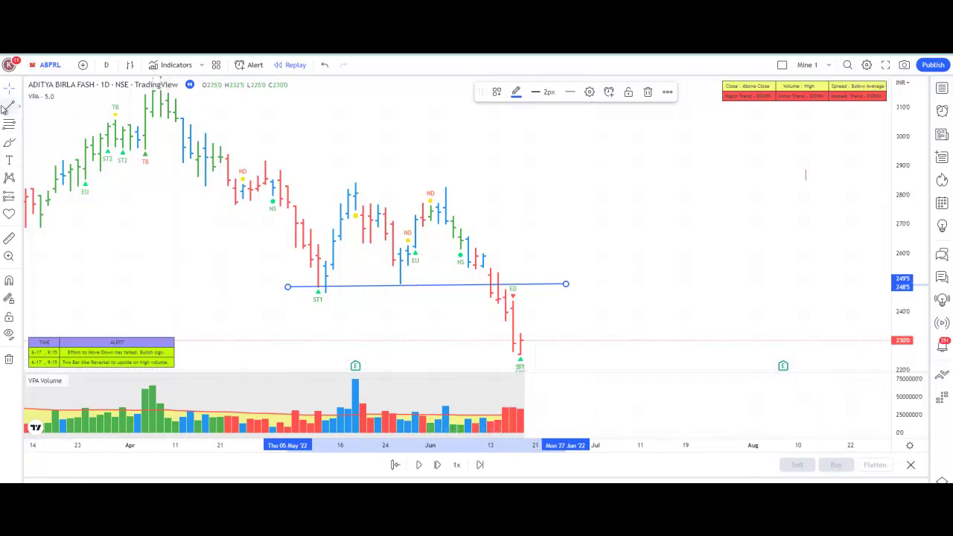
Draw a nearly horizontal trend line under the June low at about 225, from 15 June to 28 July 2022.
{"action": "left_click", "coordinate": [636, 325]}
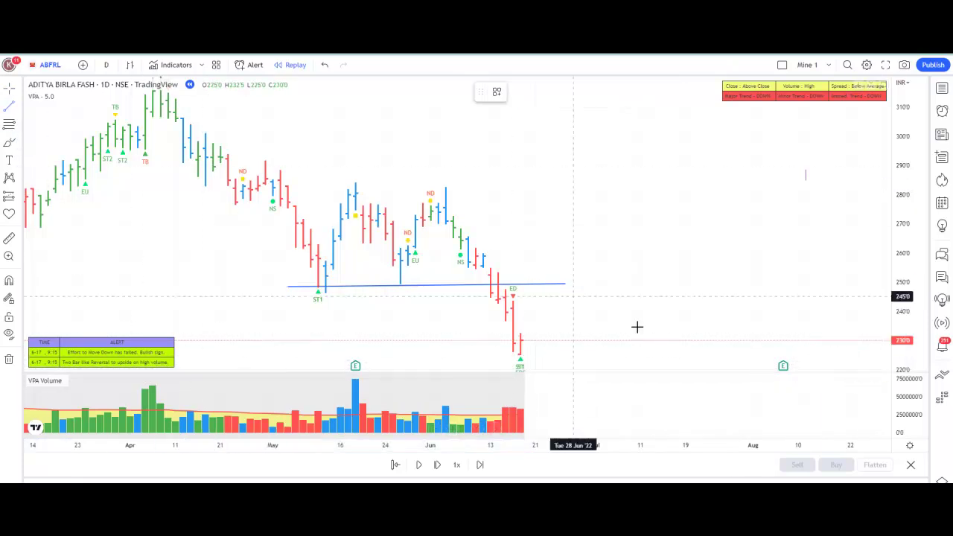
{"action": "left_click", "coordinate": [505, 355]}
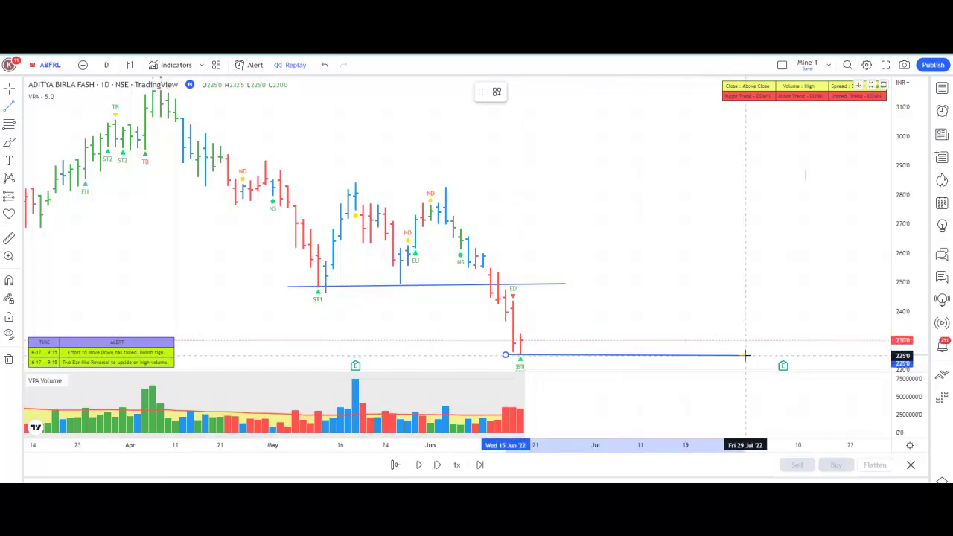
{"action": "left_click", "coordinate": [739, 353]}
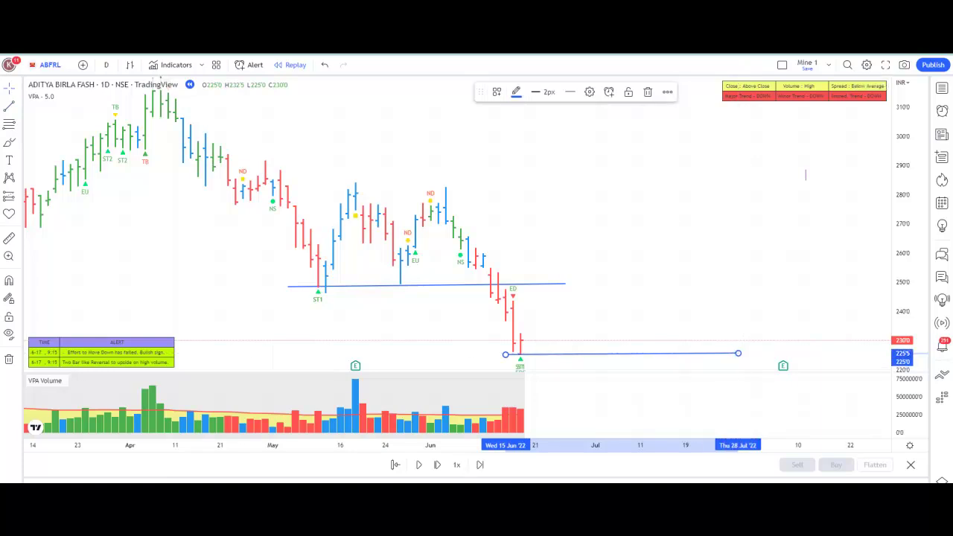
Advance the replay seven daily bars off the new support line, up to 28 June 2022.
{"action": "left_click", "coordinate": [438, 465]}
{"action": "left_click", "coordinate": [438, 466]}
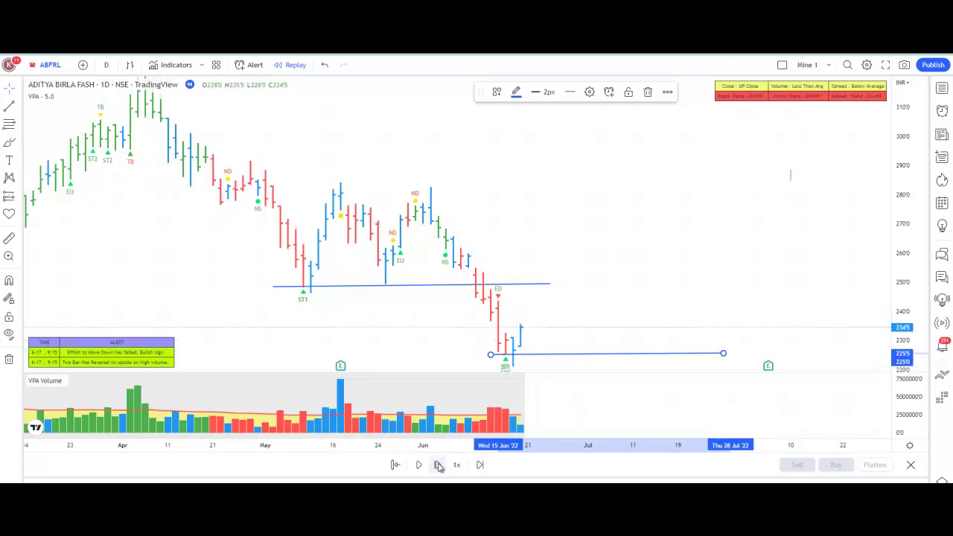
{"action": "left_click", "coordinate": [438, 465]}
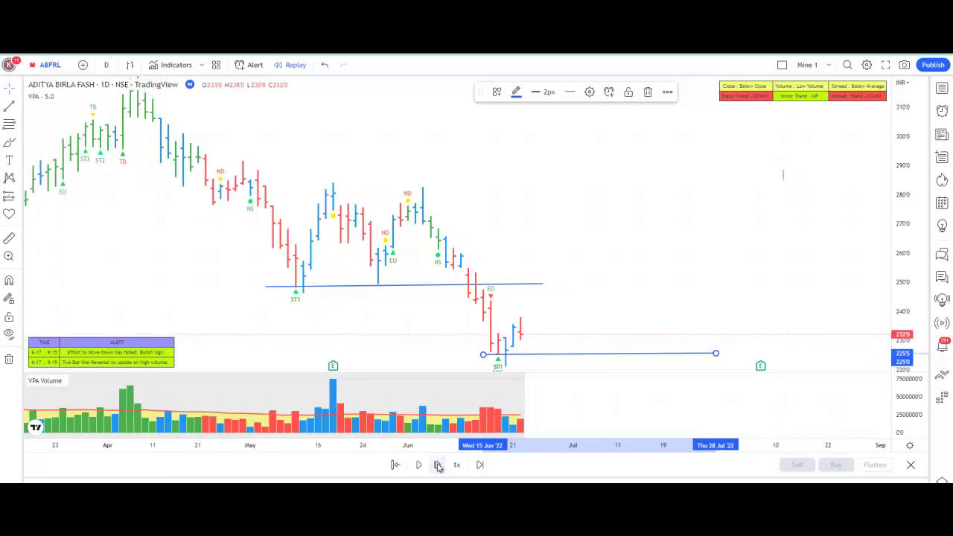
{"action": "left_click", "coordinate": [438, 465]}
{"action": "left_click", "coordinate": [439, 465]}
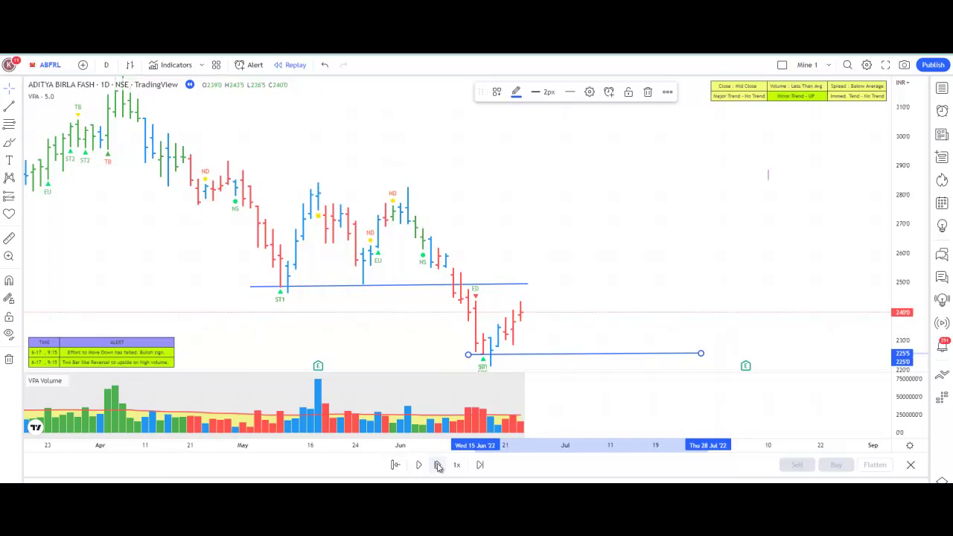
{"action": "left_click", "coordinate": [439, 465]}
{"action": "left_click", "coordinate": [439, 466]}
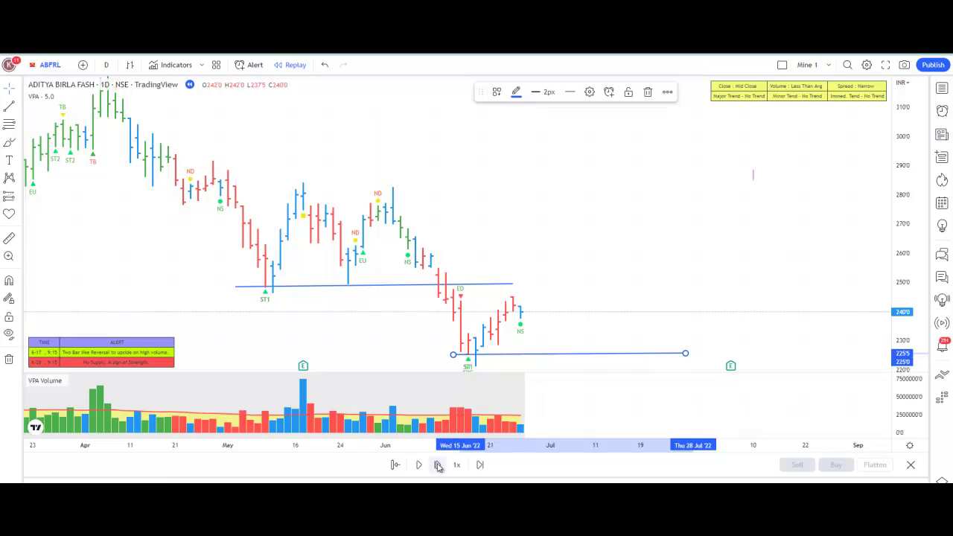
Step the replay forward six daily bars toward the broken upper support line, up to the 6 July 2022 bar.
{"action": "left_click", "coordinate": [438, 465]}
{"action": "left_click", "coordinate": [439, 465]}
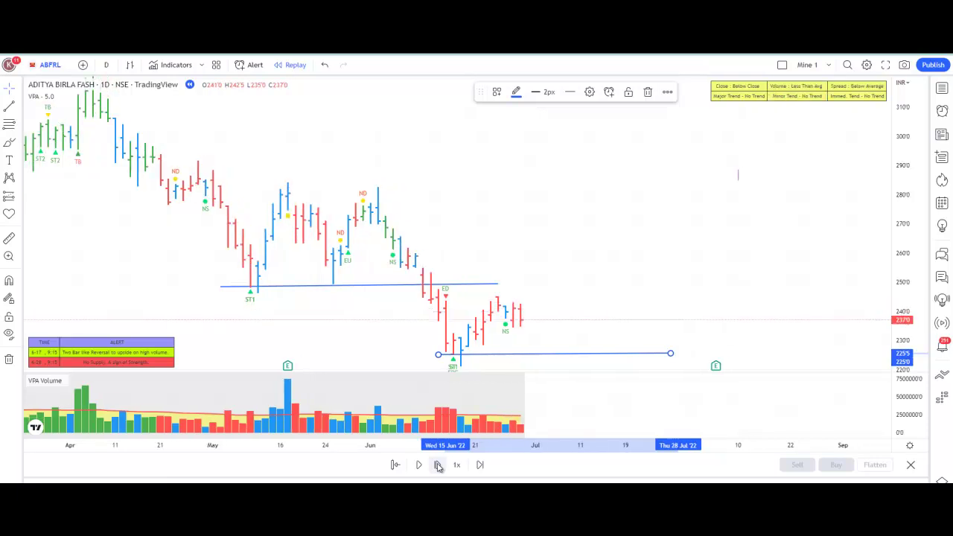
{"action": "left_click", "coordinate": [439, 465]}
{"action": "left_click", "coordinate": [439, 465]}
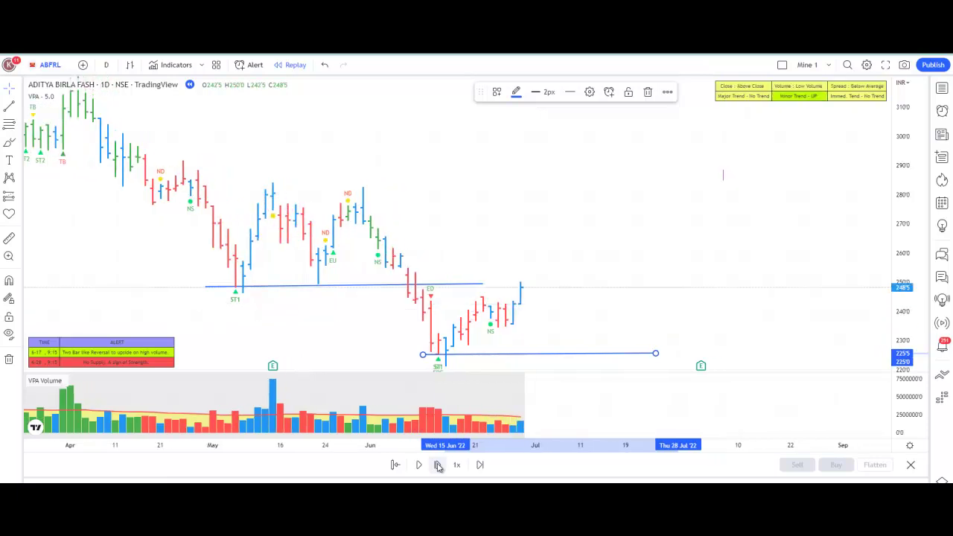
{"action": "left_click", "coordinate": [438, 465]}
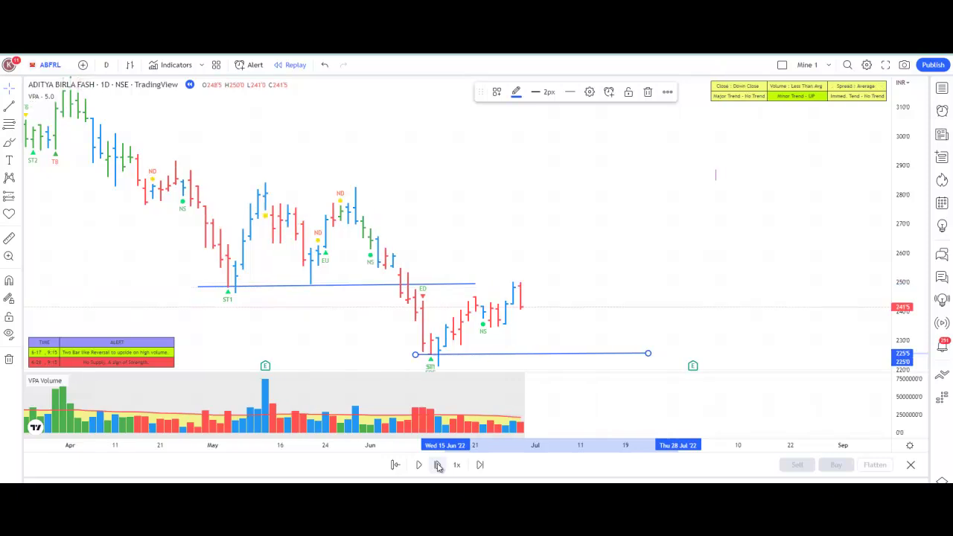
{"action": "left_click", "coordinate": [438, 466]}
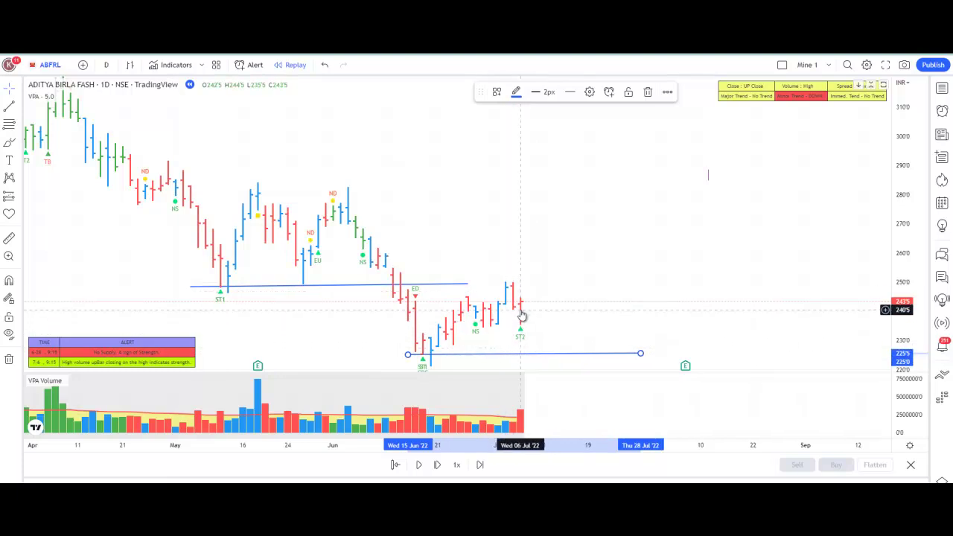
Advance the replay through the rise above the upper support line, up to 15 July 2022.
{"action": "left_click", "coordinate": [438, 464]}
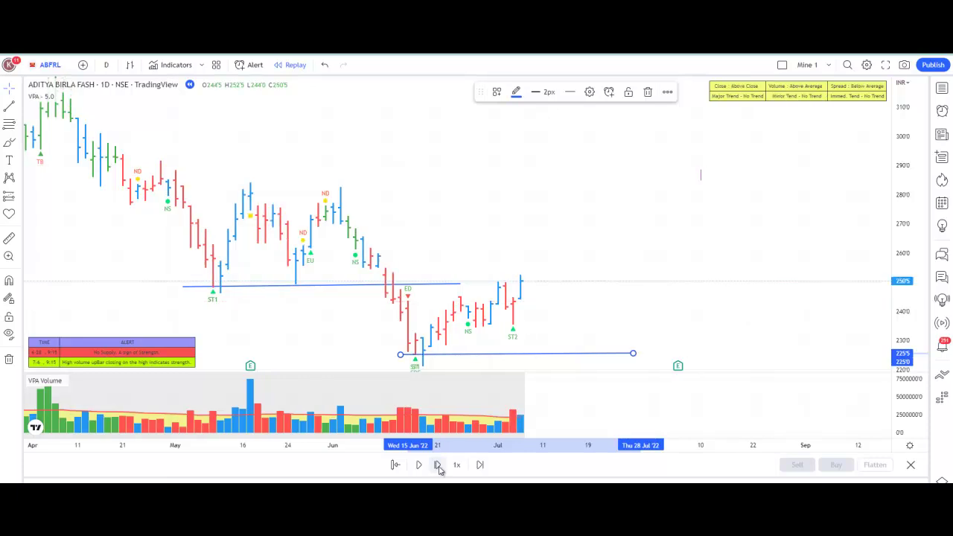
{"action": "left_click", "coordinate": [438, 465]}
{"action": "left_click", "coordinate": [438, 465]}
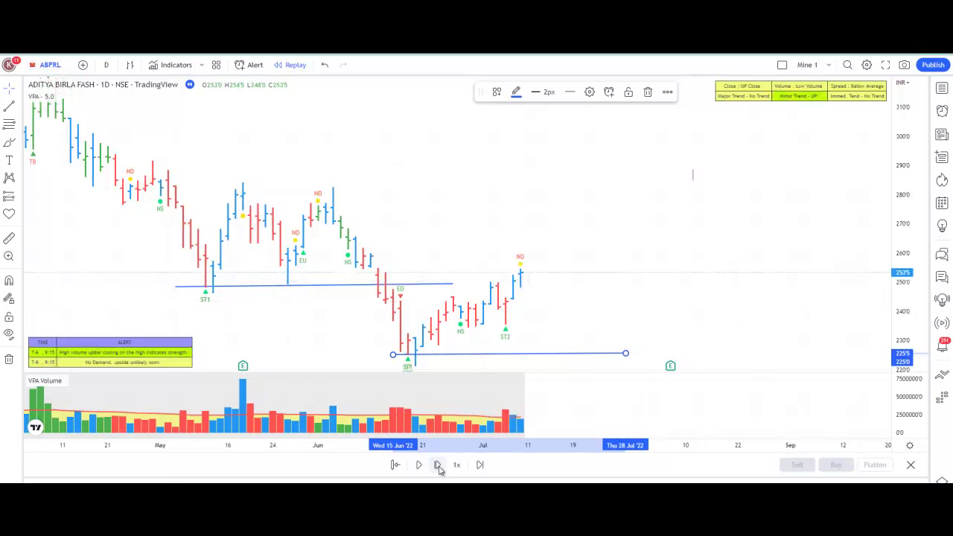
{"action": "left_click", "coordinate": [437, 464]}
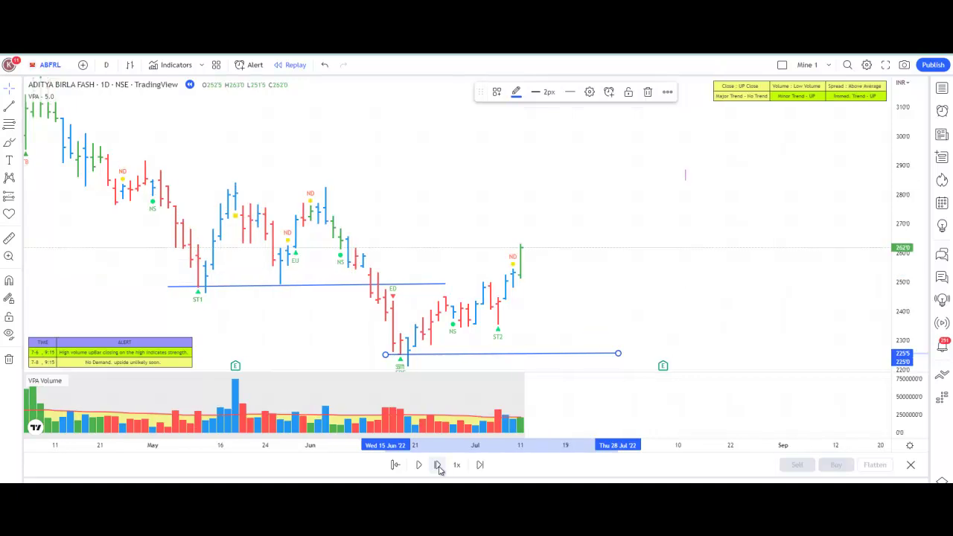
{"action": "left_click", "coordinate": [438, 465]}
{"action": "left_click", "coordinate": [438, 465]}
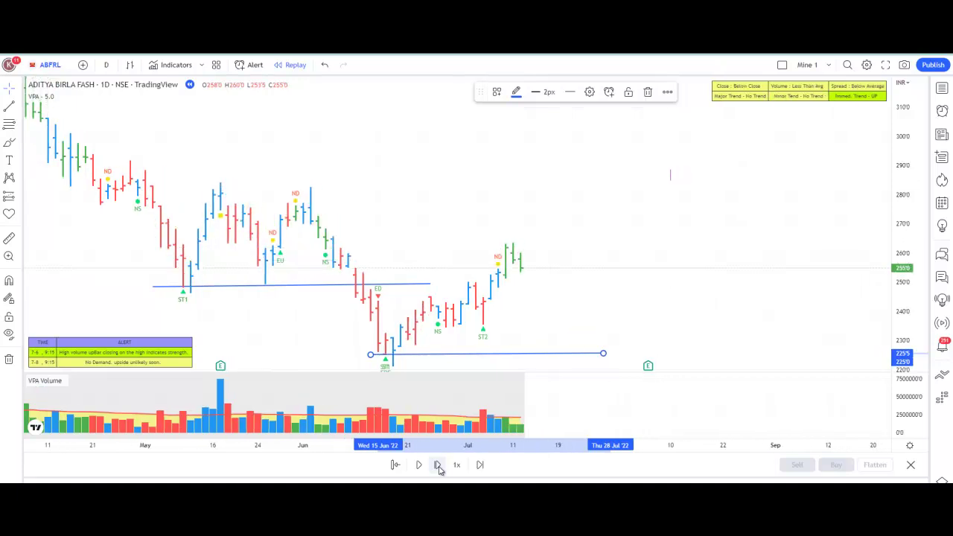
{"action": "left_click", "coordinate": [438, 464]}
{"action": "left_click", "coordinate": [438, 465]}
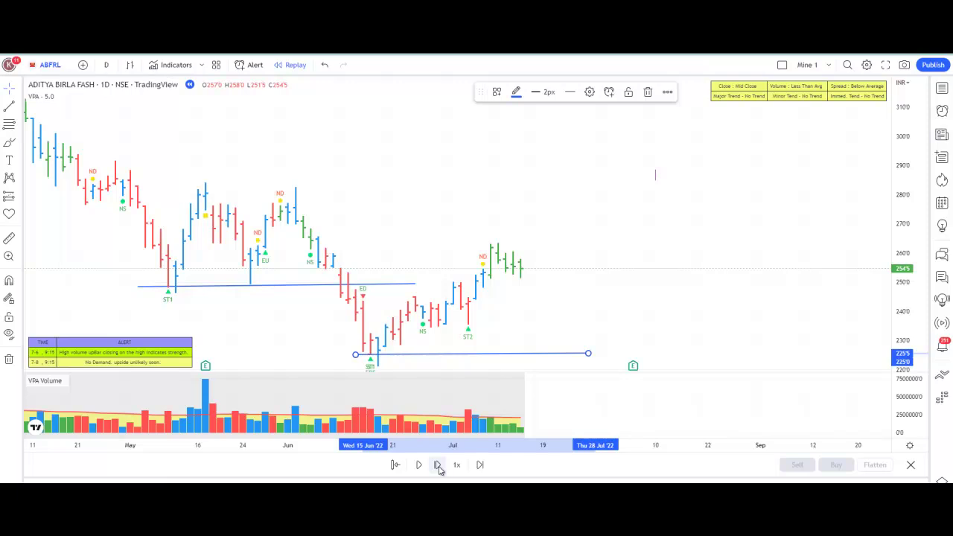
Advance the replay ten more daily bars through the uptrend, up to 29 July 2022.
{"action": "left_click", "coordinate": [437, 465]}
{"action": "left_click", "coordinate": [438, 465]}
{"action": "left_click", "coordinate": [438, 465]}
{"action": "left_click", "coordinate": [438, 465]}
{"action": "left_click", "coordinate": [438, 465]}
{"action": "left_click", "coordinate": [437, 465]}
{"action": "left_click", "coordinate": [438, 465]}
{"action": "left_click", "coordinate": [438, 465]}
{"action": "left_click", "coordinate": [438, 465]}
{"action": "left_click", "coordinate": [438, 465]}
{"action": "left_click", "coordinate": [438, 465]}
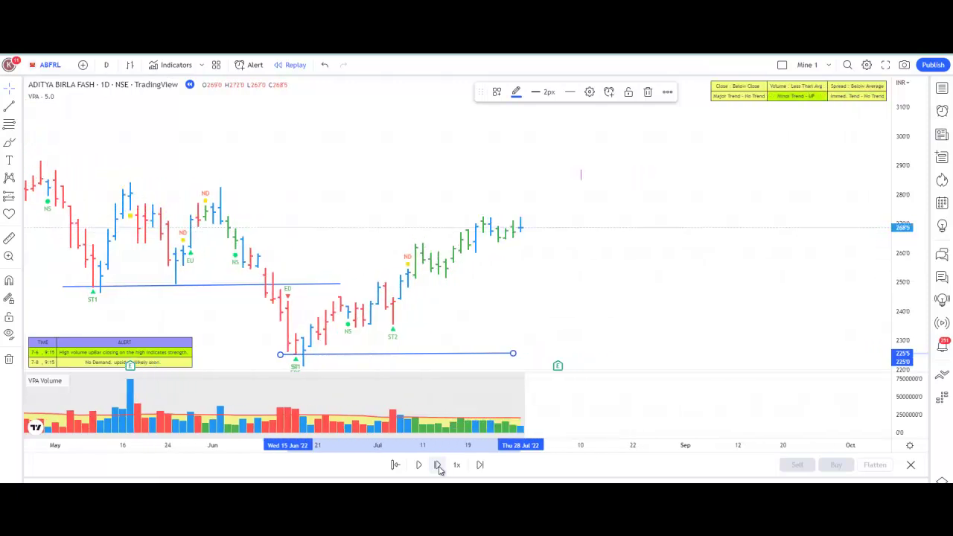
Step the replay forward to the 4 August 2022 bar.
{"action": "left_click", "coordinate": [438, 465]}
{"action": "left_click", "coordinate": [438, 465]}
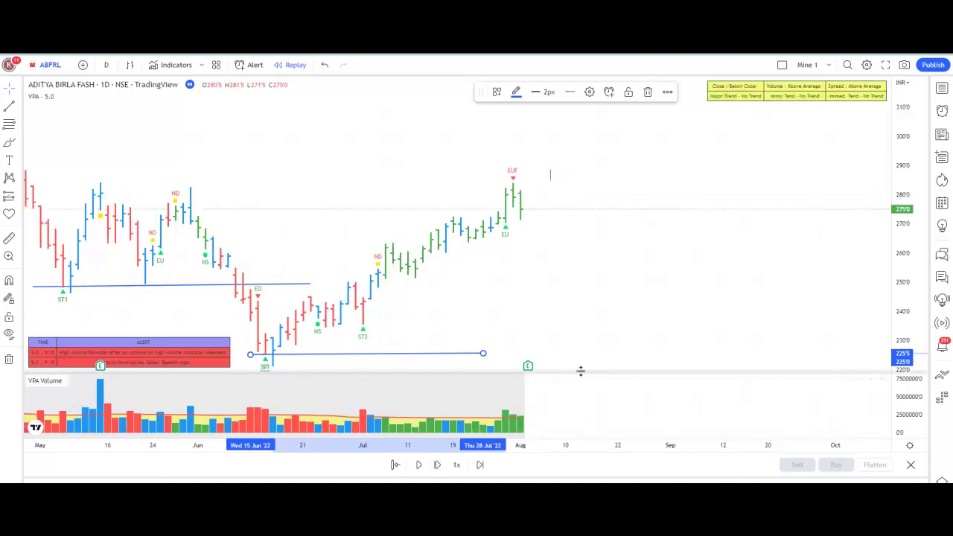
{"action": "left_click_drag", "start_coordinate": [551, 312], "coordinate": [762, 309]}
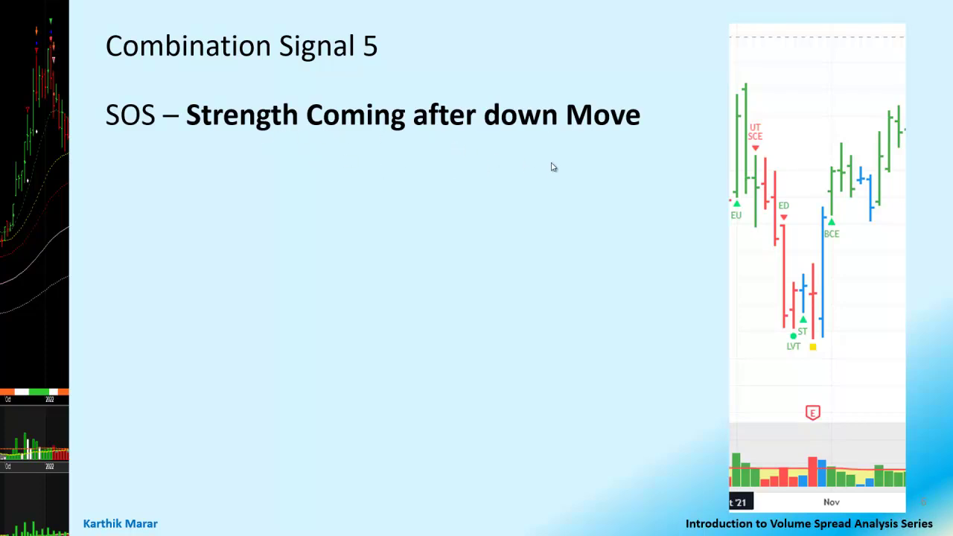
{"action": "key", "text": "Right"}
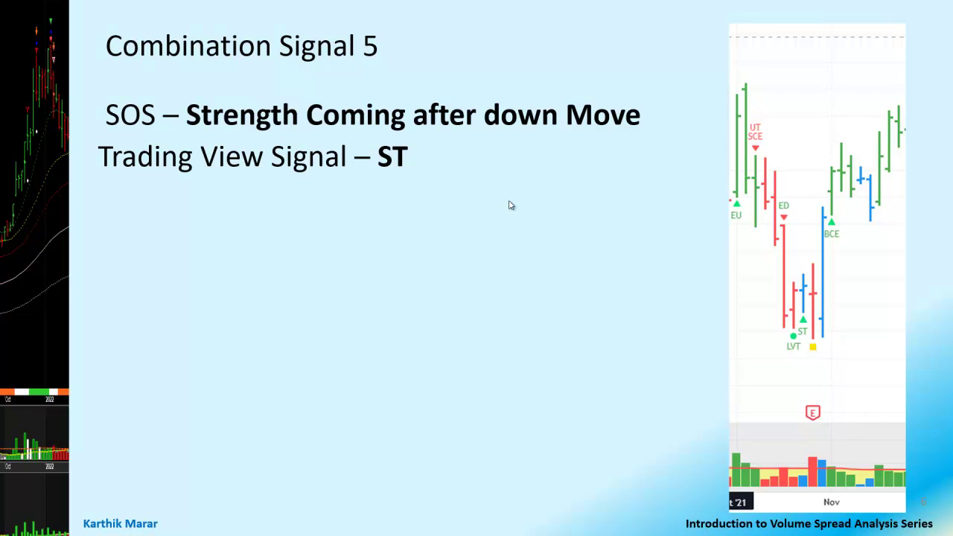
{"action": "key", "text": "Right"}
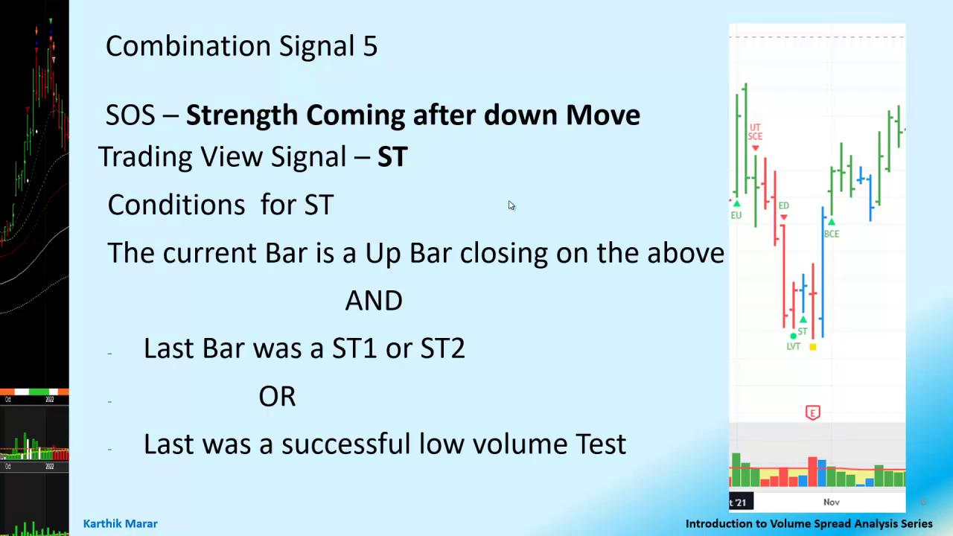
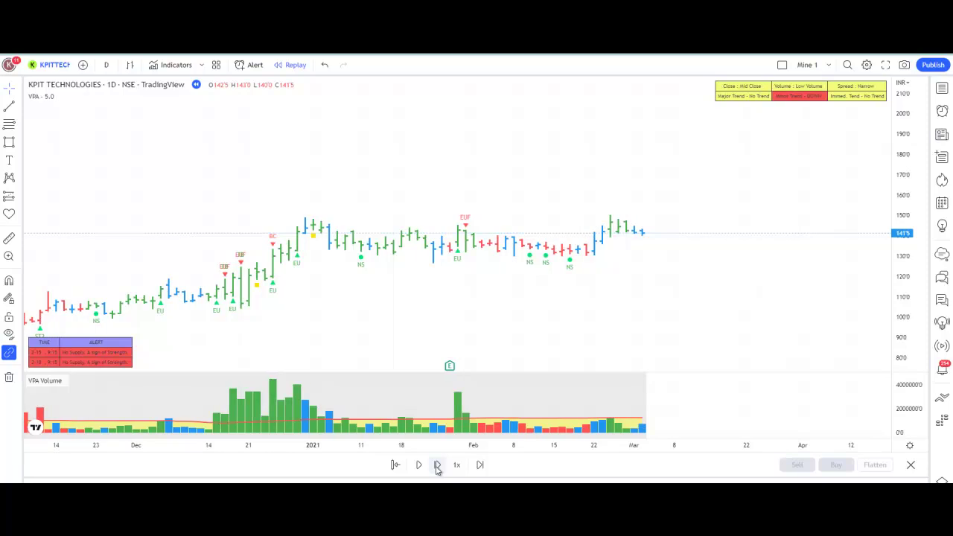
Advance the KPITTECH daily replay four bars, up to the wide-spread bar of 9 March 2021.
{"action": "left_click", "coordinate": [437, 465]}
{"action": "left_click", "coordinate": [437, 466]}
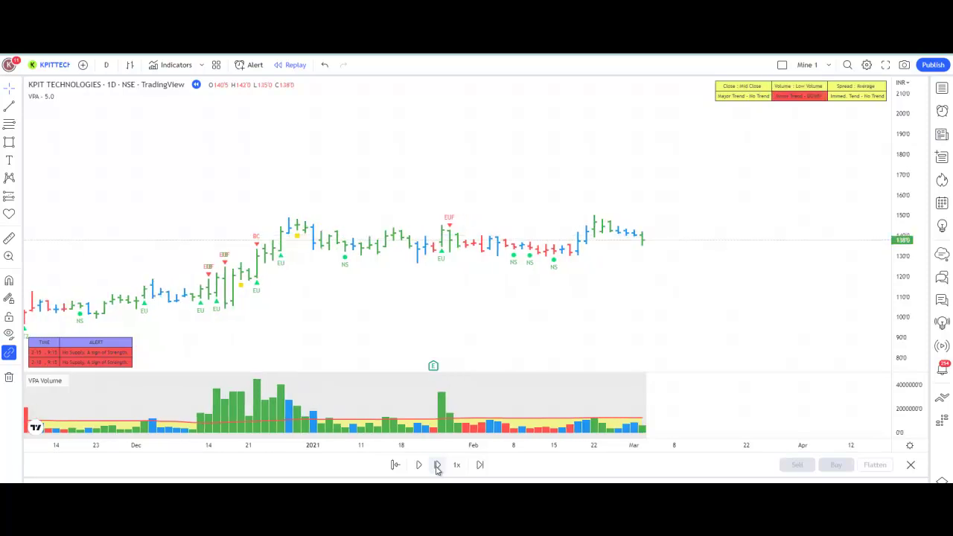
{"action": "left_click", "coordinate": [437, 466]}
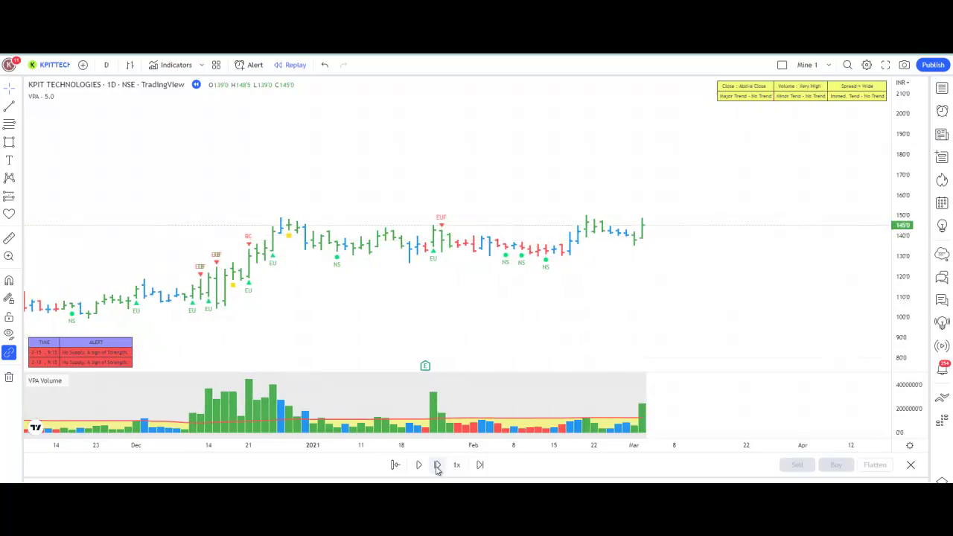
{"action": "left_click", "coordinate": [437, 465]}
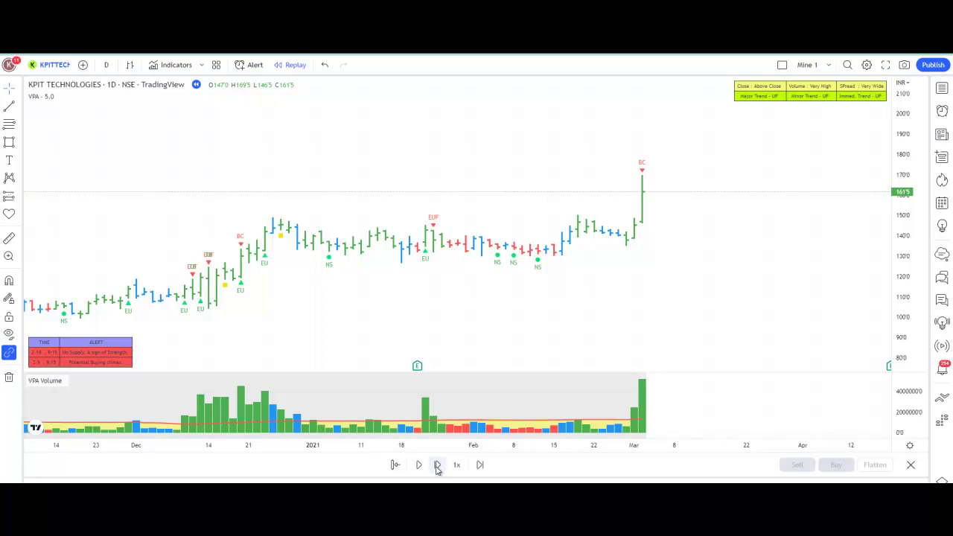
Draw a rectangle spanning the high and low of the 9 March 2021 bar, from 5 March to 3 May 2021.
{"action": "left_click_drag", "start_coordinate": [651, 338], "coordinate": [525, 335]}
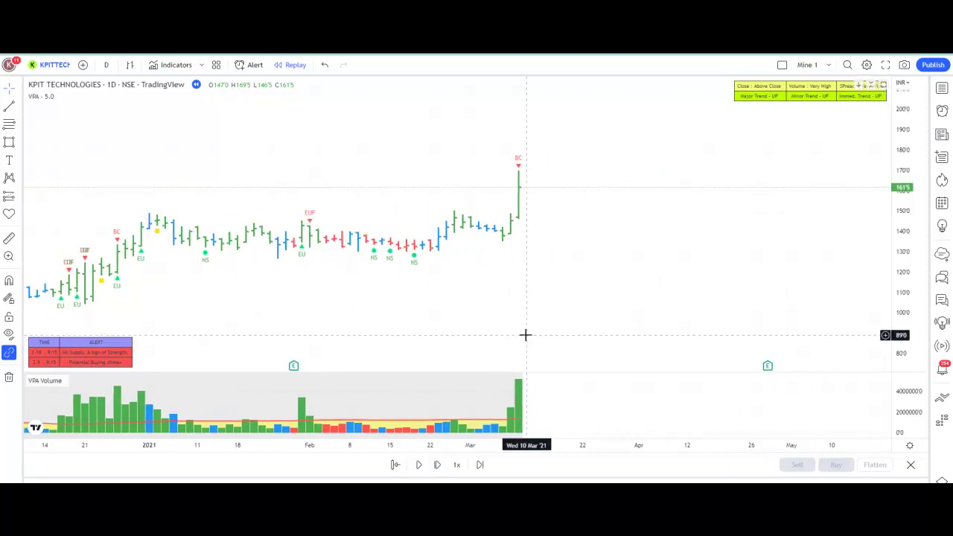
{"action": "left_click", "coordinate": [6, 147]}
{"action": "left_click", "coordinate": [41, 183]}
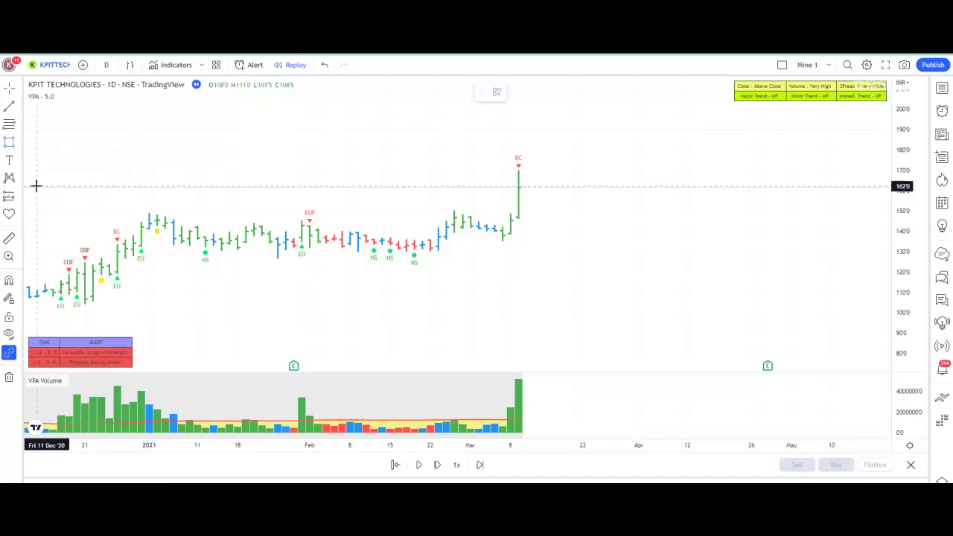
{"action": "left_click", "coordinate": [9, 146]}
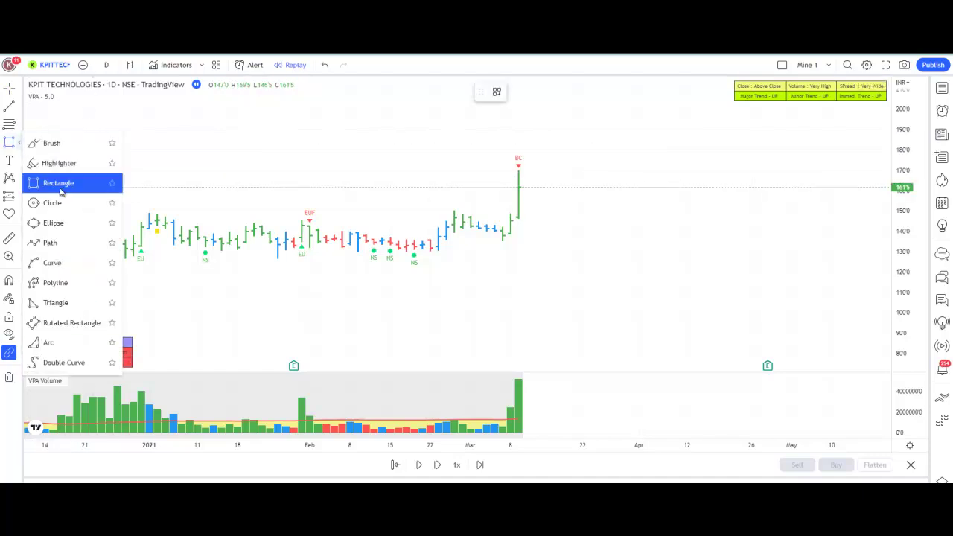
{"action": "left_click", "coordinate": [61, 184]}
{"action": "left_click", "coordinate": [502, 171]}
{"action": "left_click", "coordinate": [567, 195]}
{"action": "left_click_drag", "start_coordinate": [567, 195], "coordinate": [792, 218]}
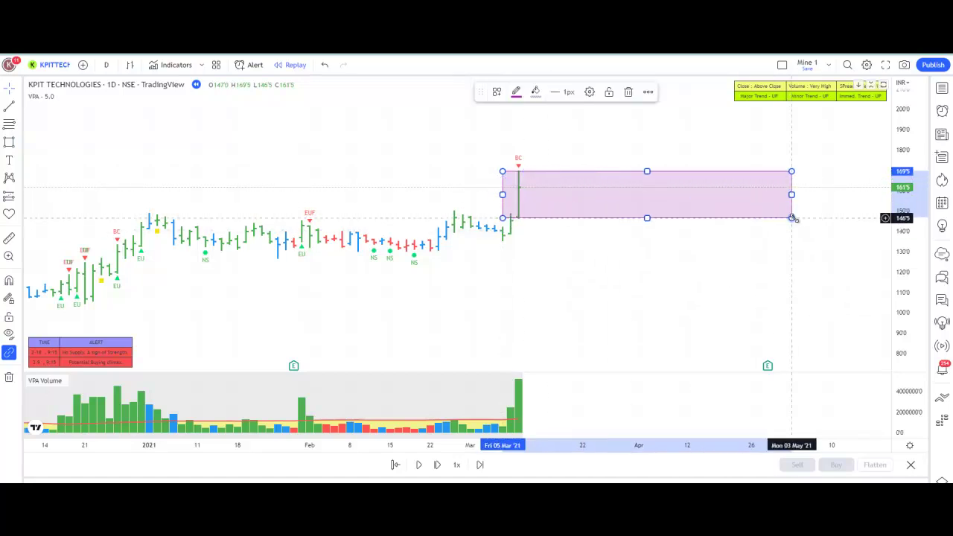
{"action": "left_click", "coordinate": [4, 96]}
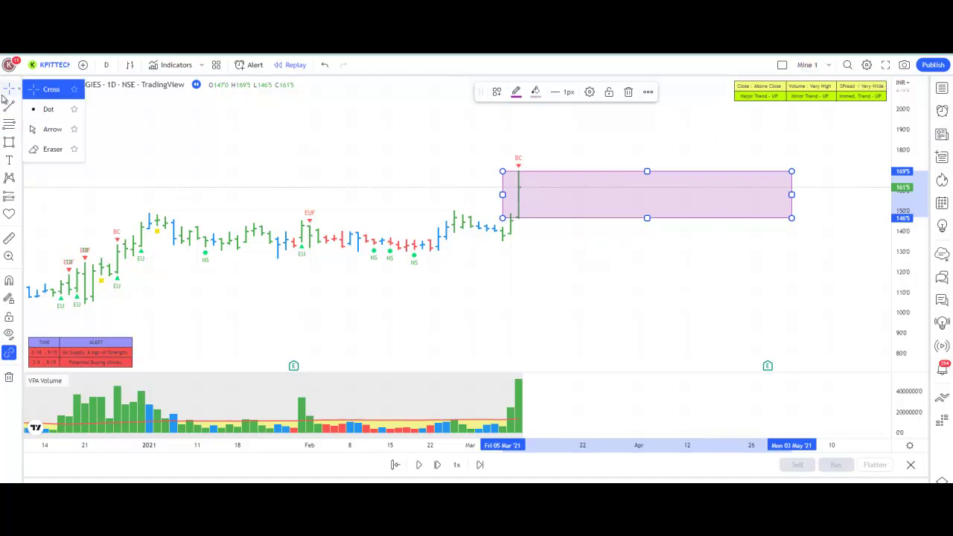
{"action": "left_click", "coordinate": [715, 297]}
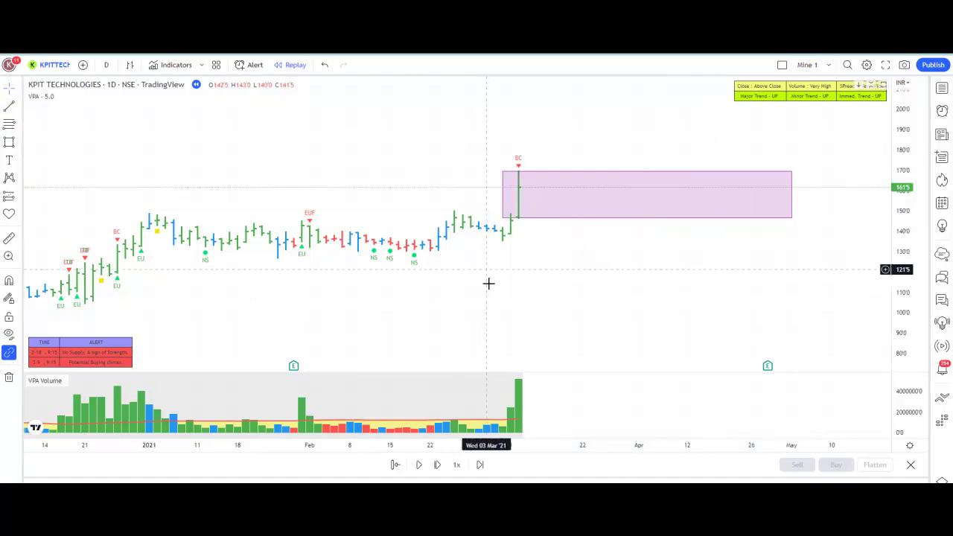
Advance the replay four daily bars within the rectangle's zone, up to 16 March 2021.
{"action": "left_click", "coordinate": [438, 464]}
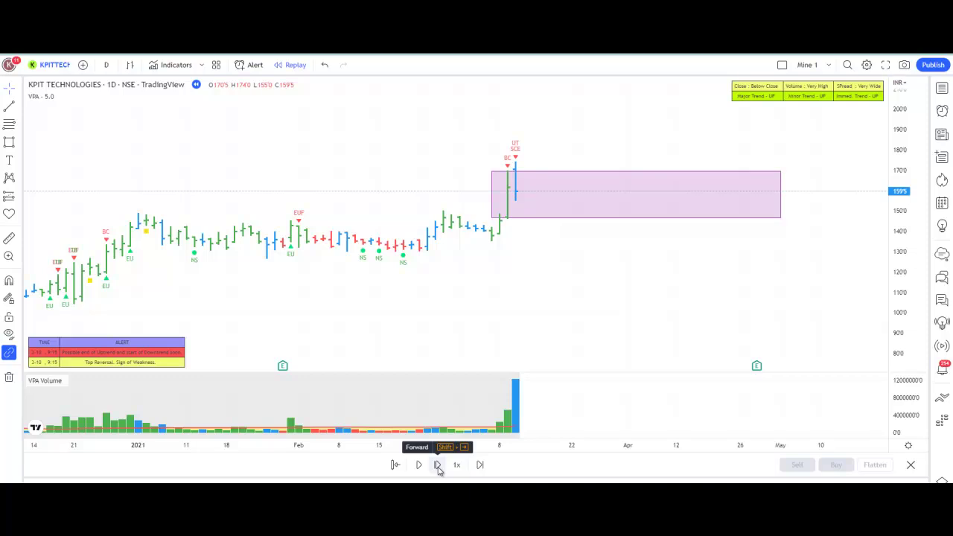
{"action": "left_click", "coordinate": [438, 465]}
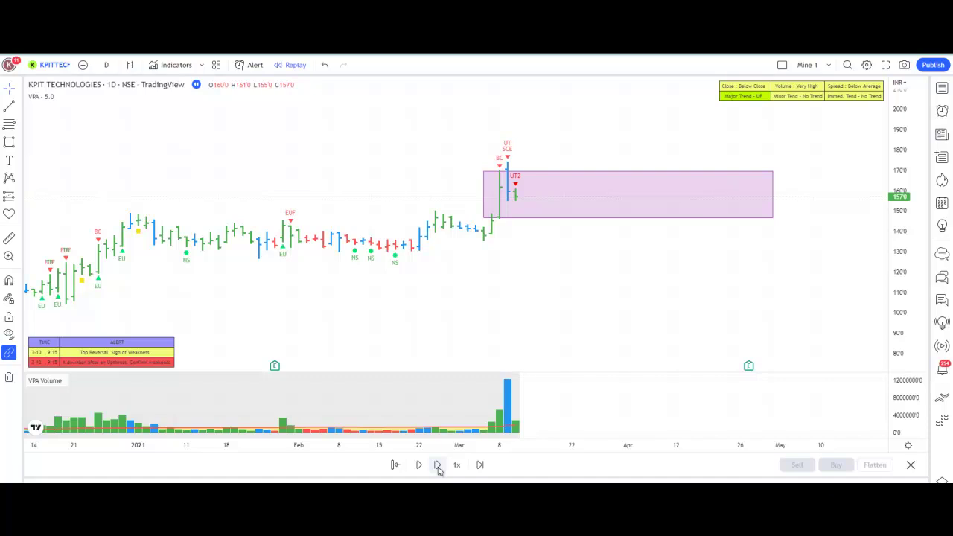
{"action": "left_click", "coordinate": [438, 465]}
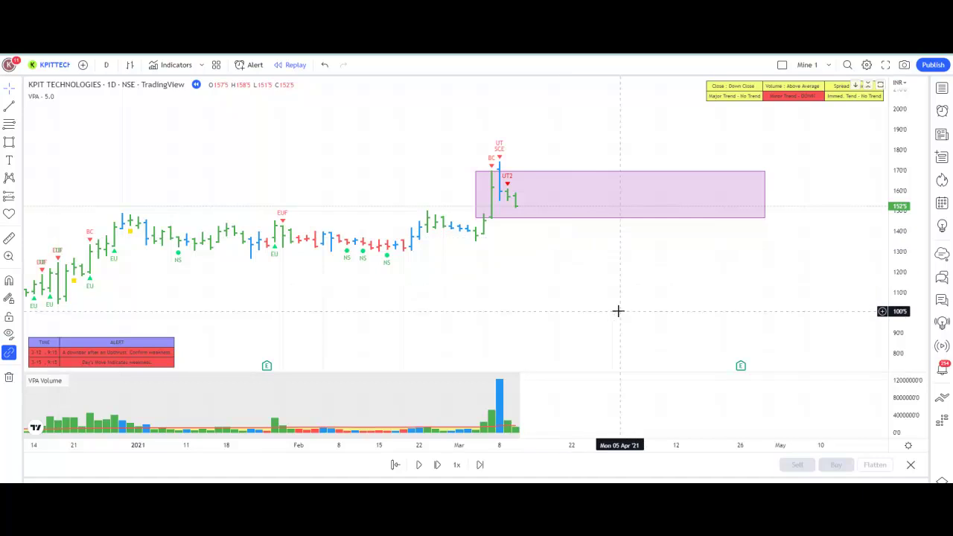
{"action": "left_click", "coordinate": [438, 467]}
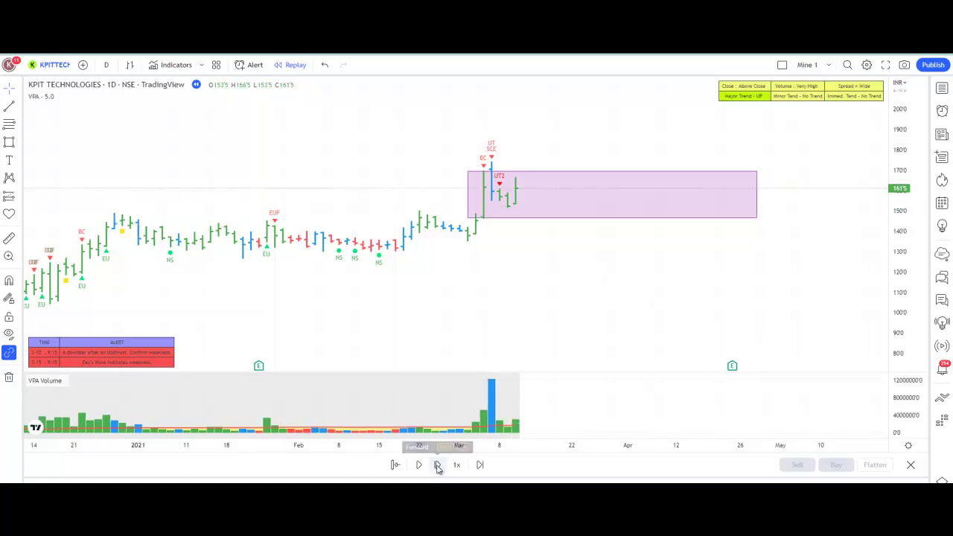
Advance the KPITTECH daily replay three bars within the rectangle's zone, up to the LVT test bar of 19 March 2021.
{"action": "left_click", "coordinate": [438, 467]}
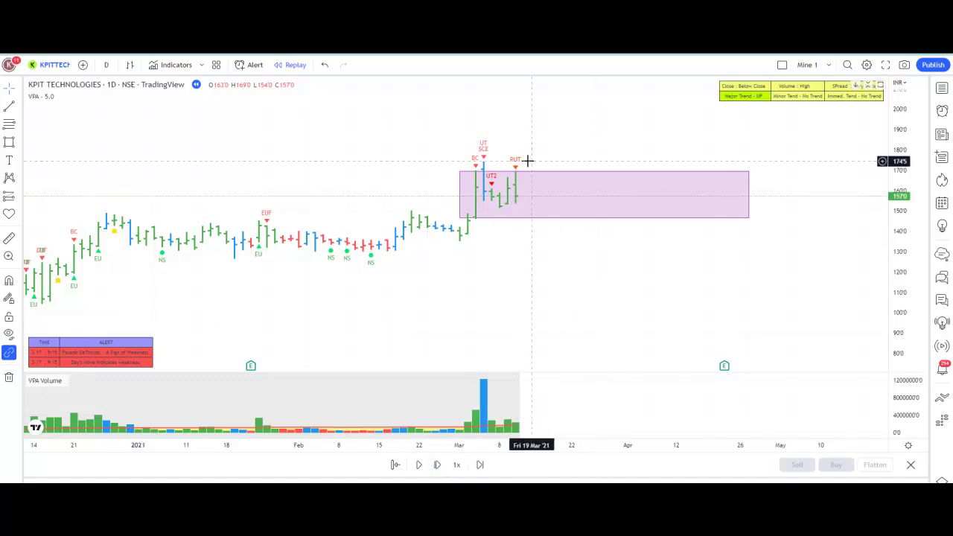
{"action": "left_click", "coordinate": [438, 466]}
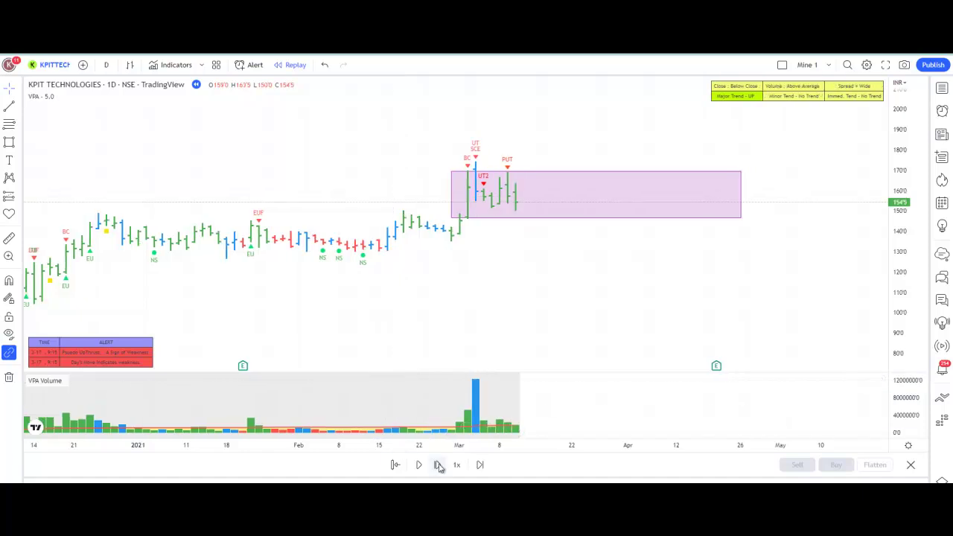
{"action": "left_click", "coordinate": [438, 465]}
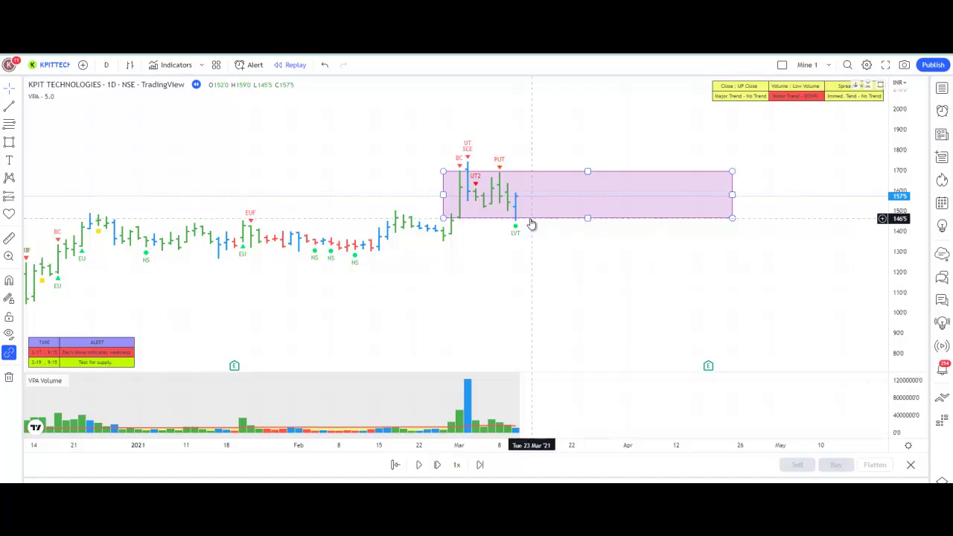
Advance the replay three daily bars, up to the wide-spread bar of 24 March 2021, and examine that bar.
{"action": "left_click", "coordinate": [439, 465]}
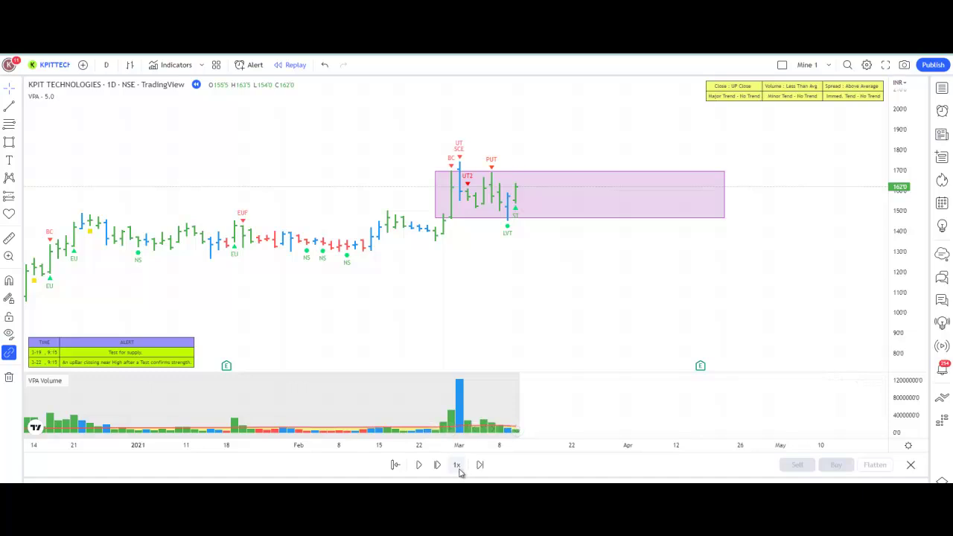
{"action": "left_click", "coordinate": [437, 465]}
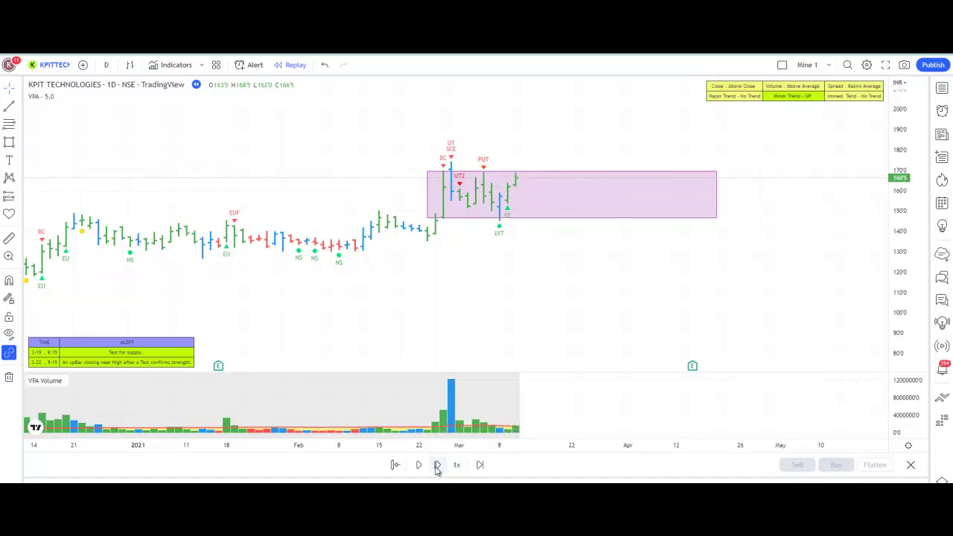
{"action": "left_click", "coordinate": [437, 466]}
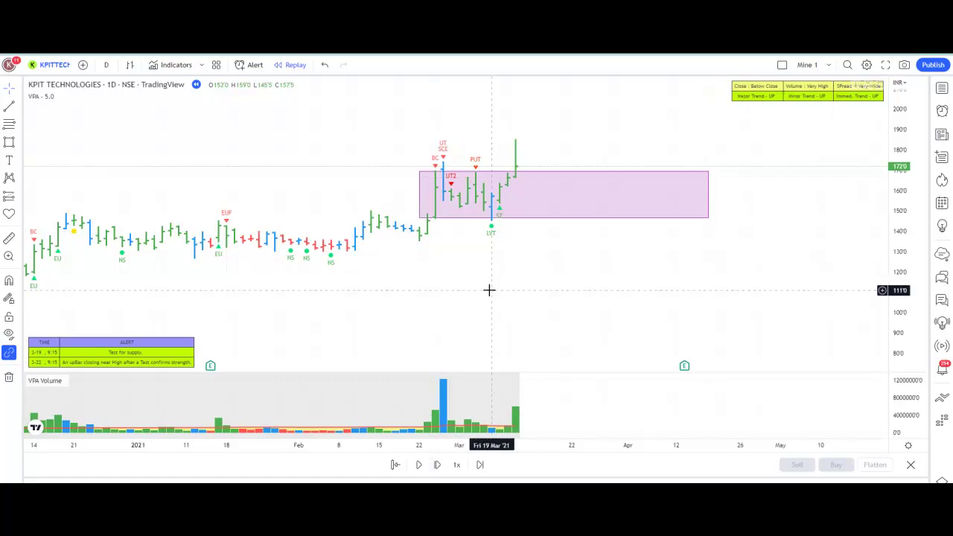
{"action": "left_click", "coordinate": [526, 175]}
{"action": "left_click", "coordinate": [530, 145]}
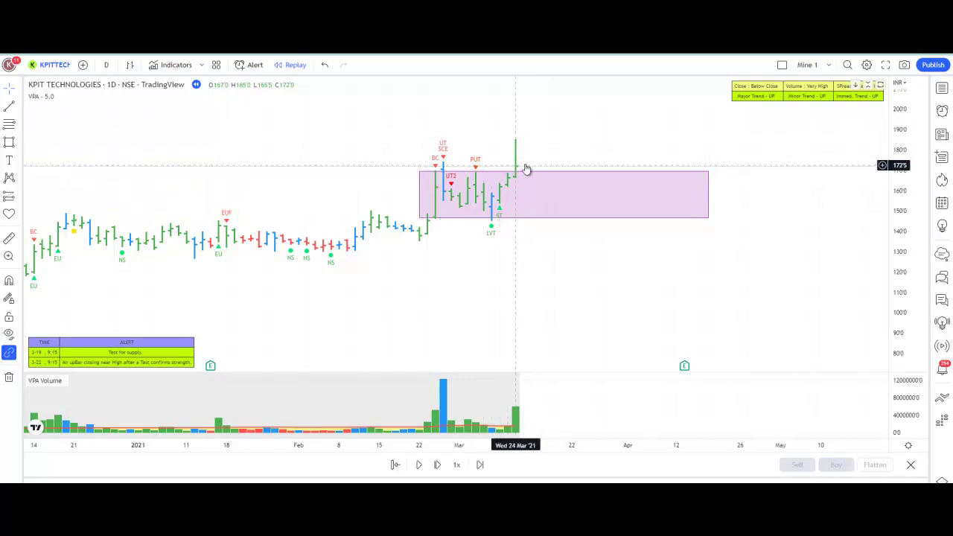
Step the replay forward five daily bars above the rectangle, up to 1 April 2021.
{"action": "left_click", "coordinate": [437, 465]}
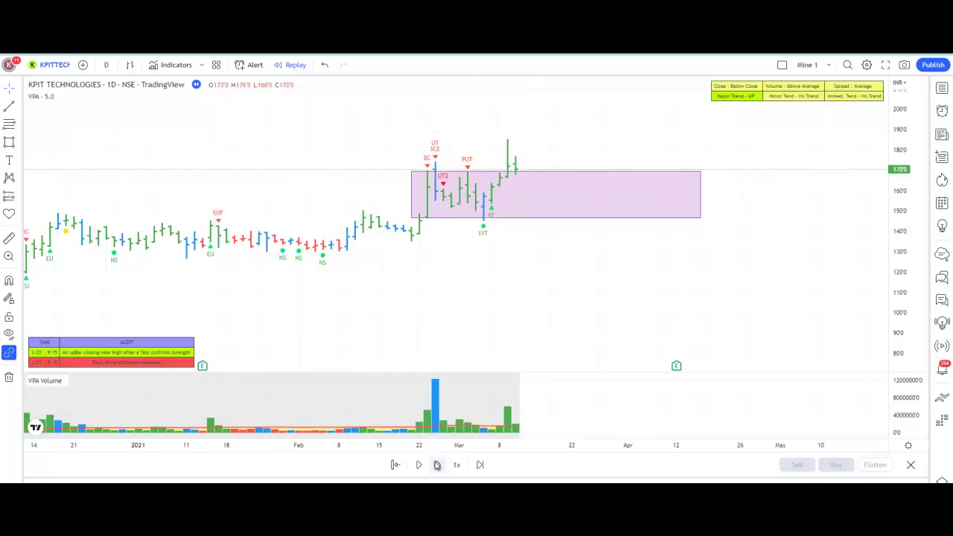
{"action": "left_click", "coordinate": [437, 465]}
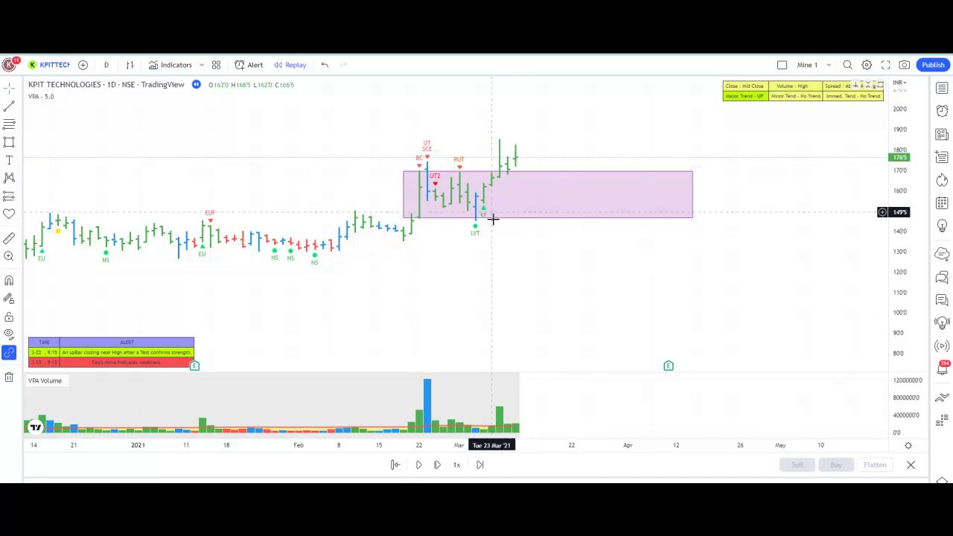
{"action": "left_click", "coordinate": [437, 464]}
{"action": "left_click", "coordinate": [437, 465]}
{"action": "left_click", "coordinate": [437, 465]}
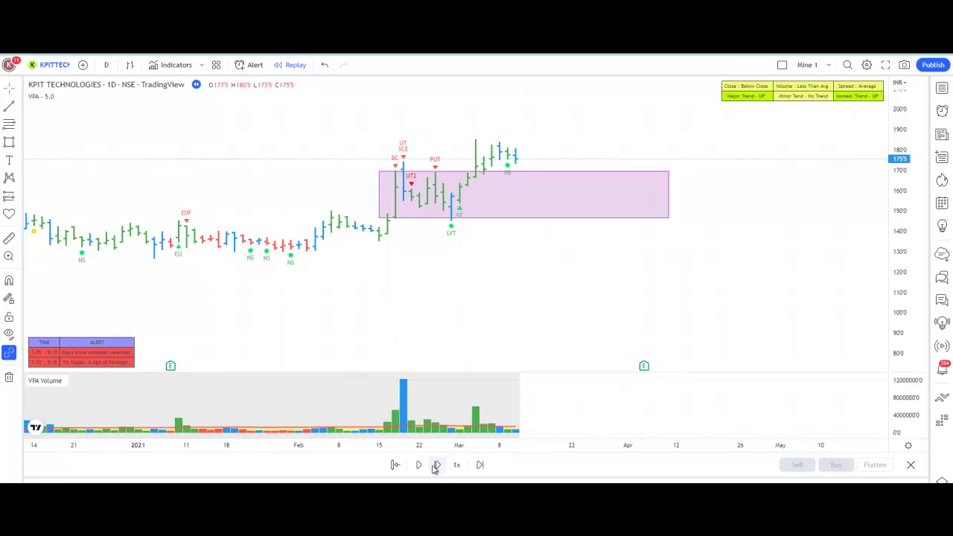
Advance the replay four daily bars, past the TB signal of 7 April, up to 8 April 2021.
{"action": "left_click", "coordinate": [437, 465]}
{"action": "left_click", "coordinate": [437, 465]}
{"action": "left_click", "coordinate": [437, 464]}
{"action": "left_click", "coordinate": [437, 465]}
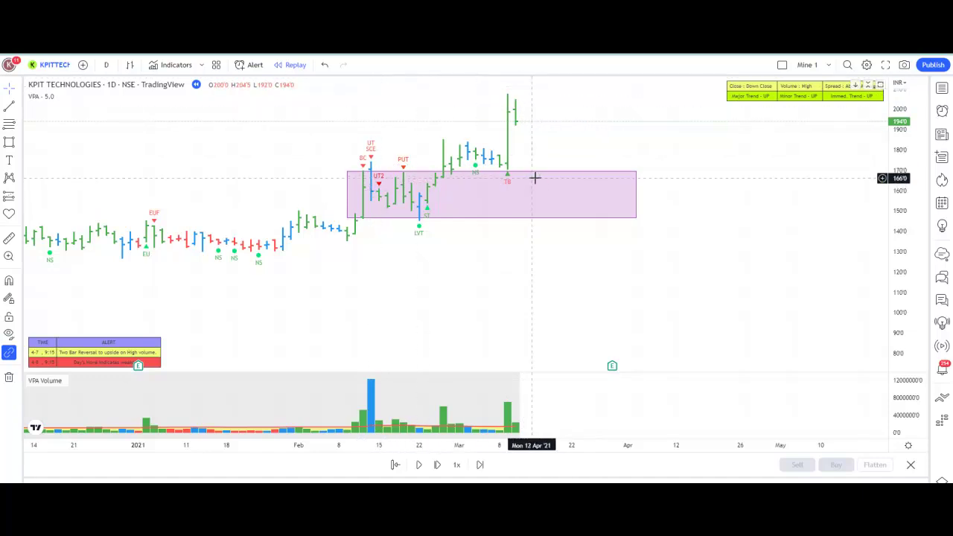
{"action": "left_click", "coordinate": [513, 176]}
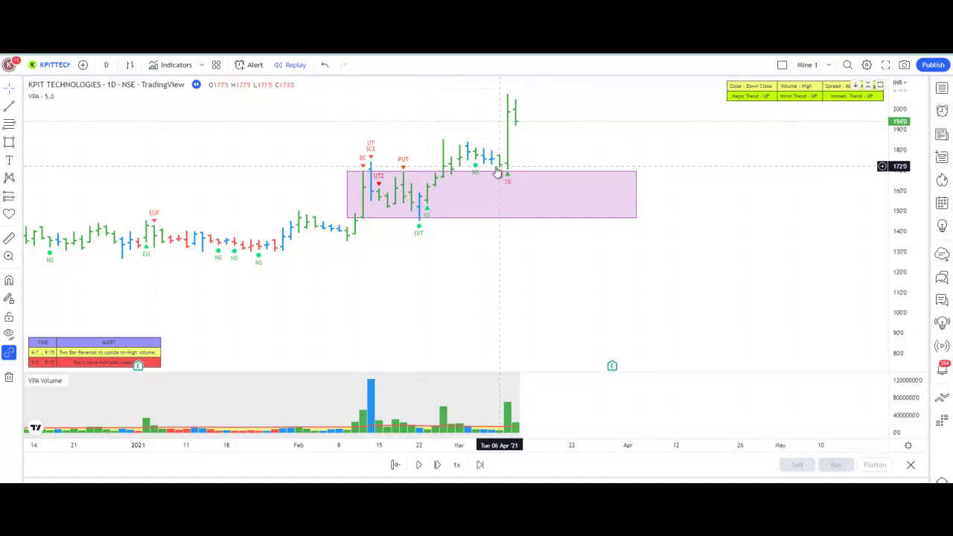
{"action": "left_click", "coordinate": [495, 109]}
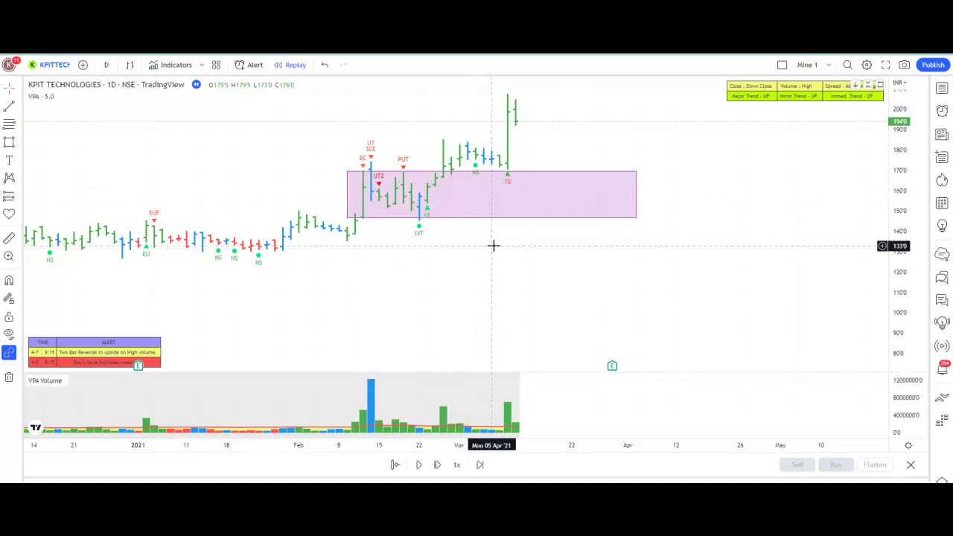
{"action": "left_click_drag", "start_coordinate": [513, 246], "coordinate": [608, 255]}
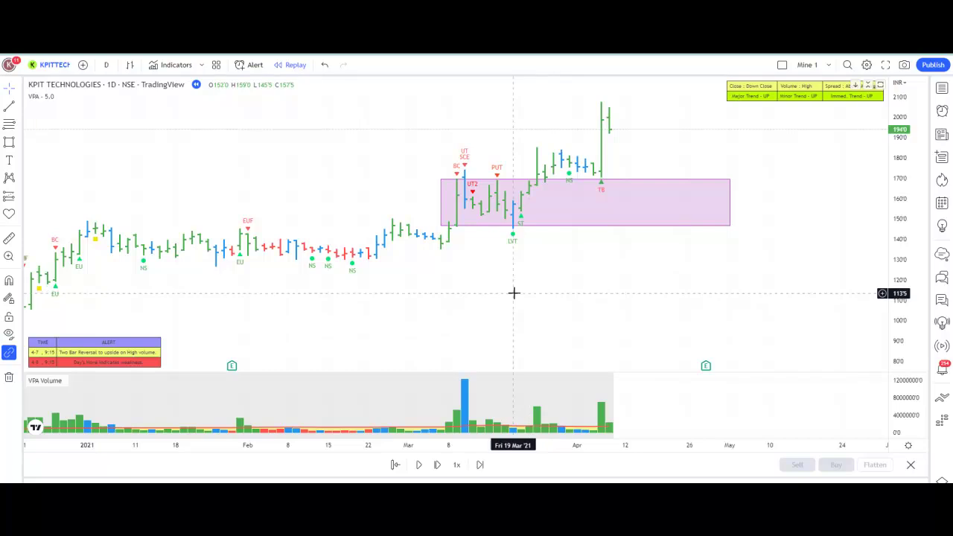
{"action": "left_click_drag", "start_coordinate": [536, 293], "coordinate": [564, 294]}
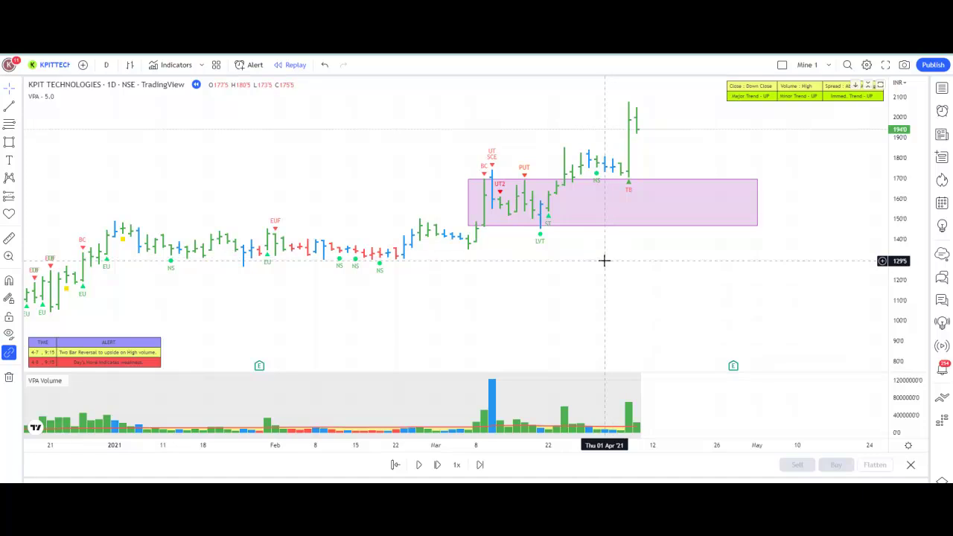
{"action": "left_click_drag", "start_coordinate": [604, 260], "coordinate": [530, 277]}
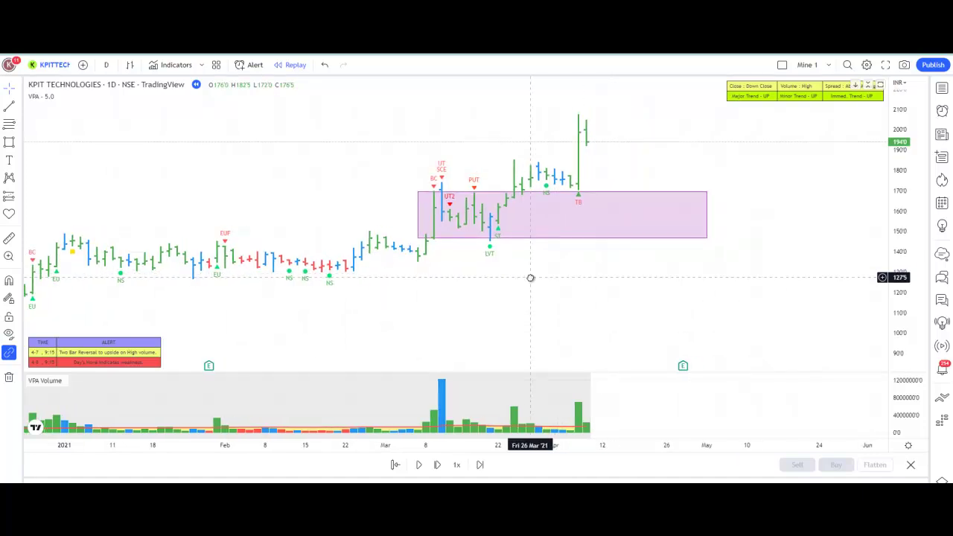